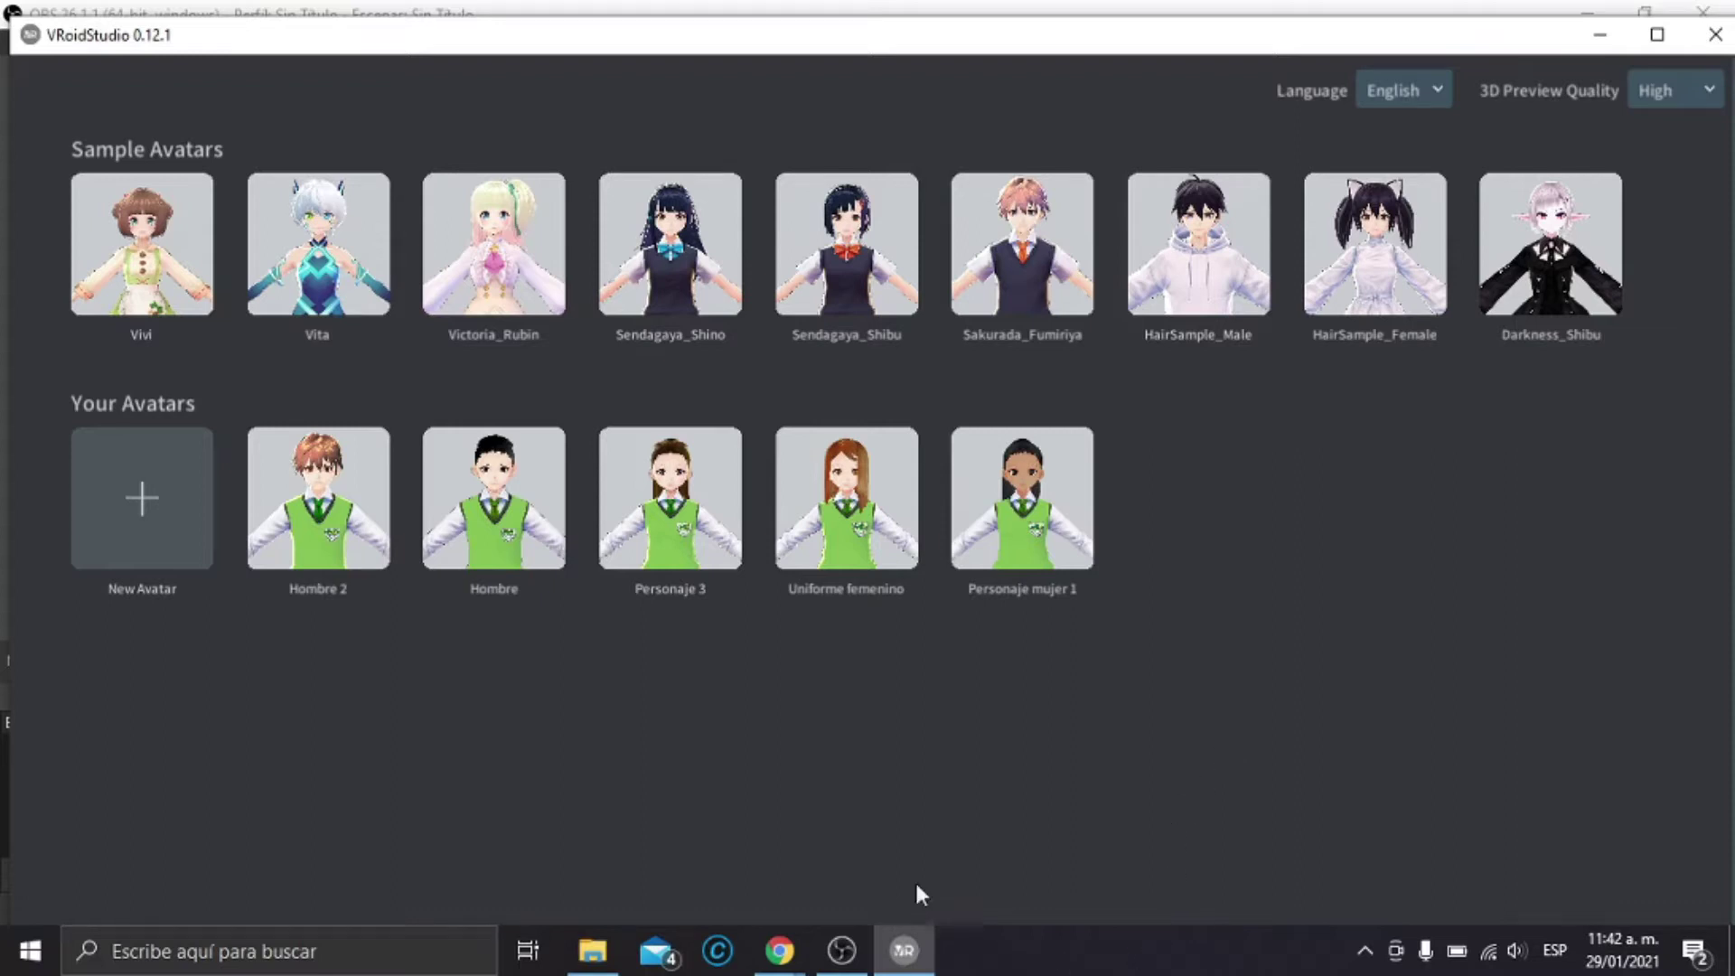
- Open the Uniforme femenino IETAAN avatar's export page: 24568 triangles, 15 materials, 98 bones
click(866, 527)
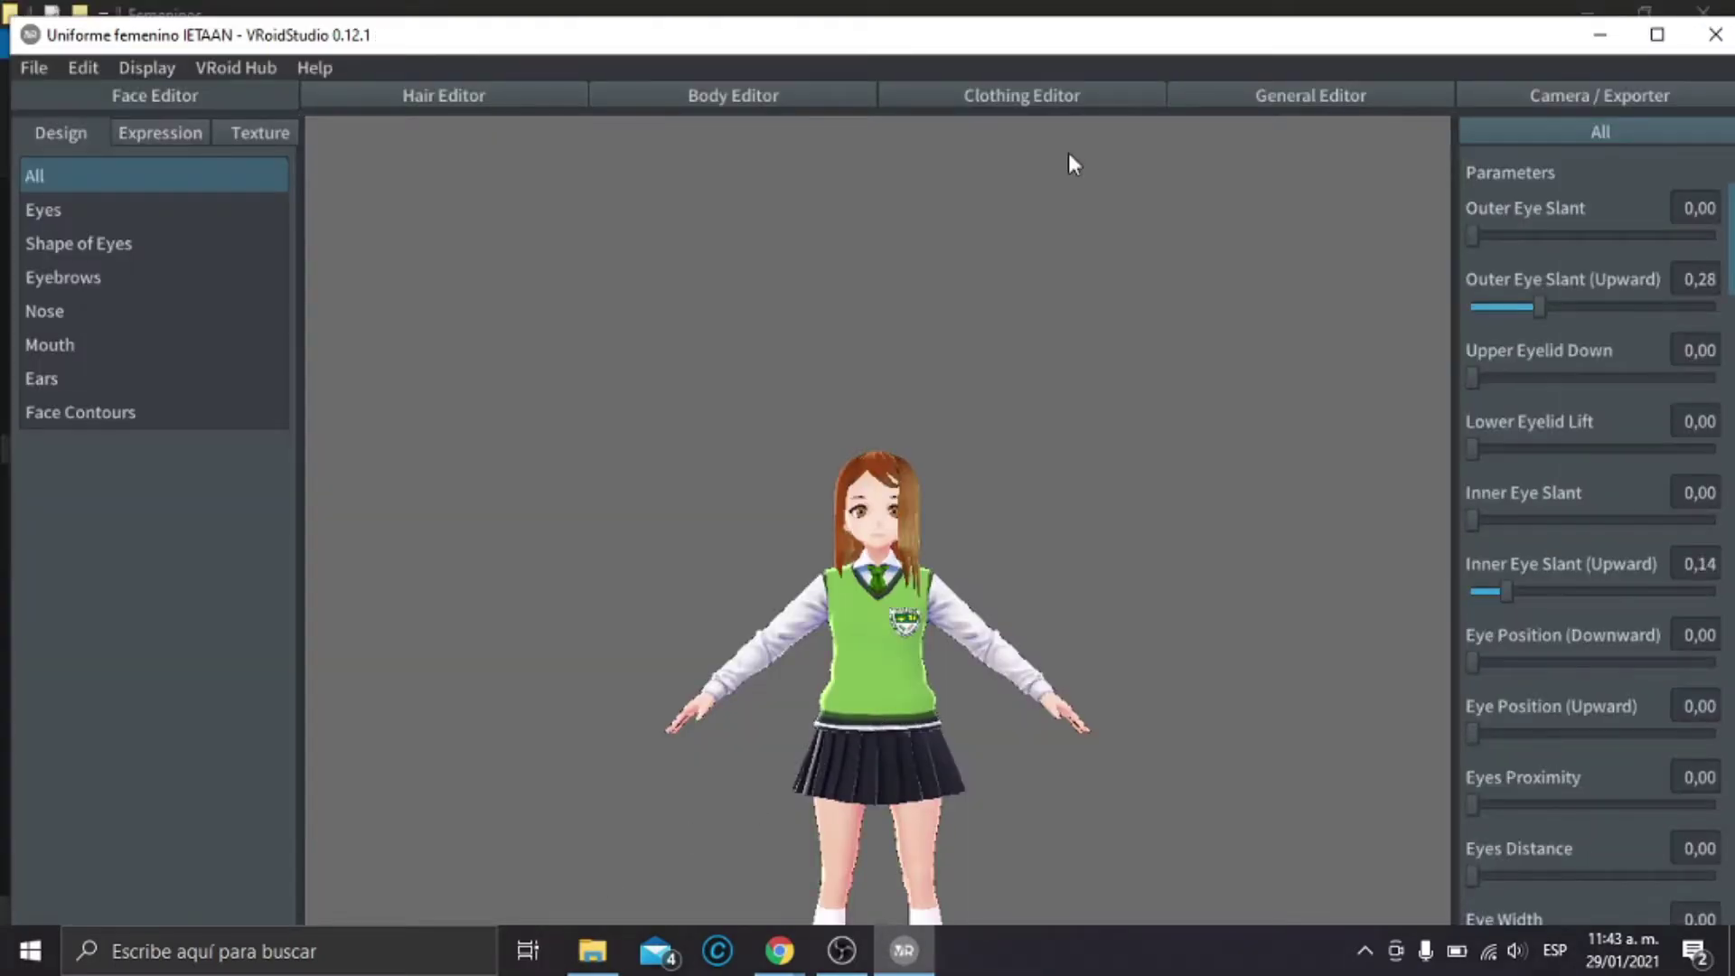
click(1563, 97)
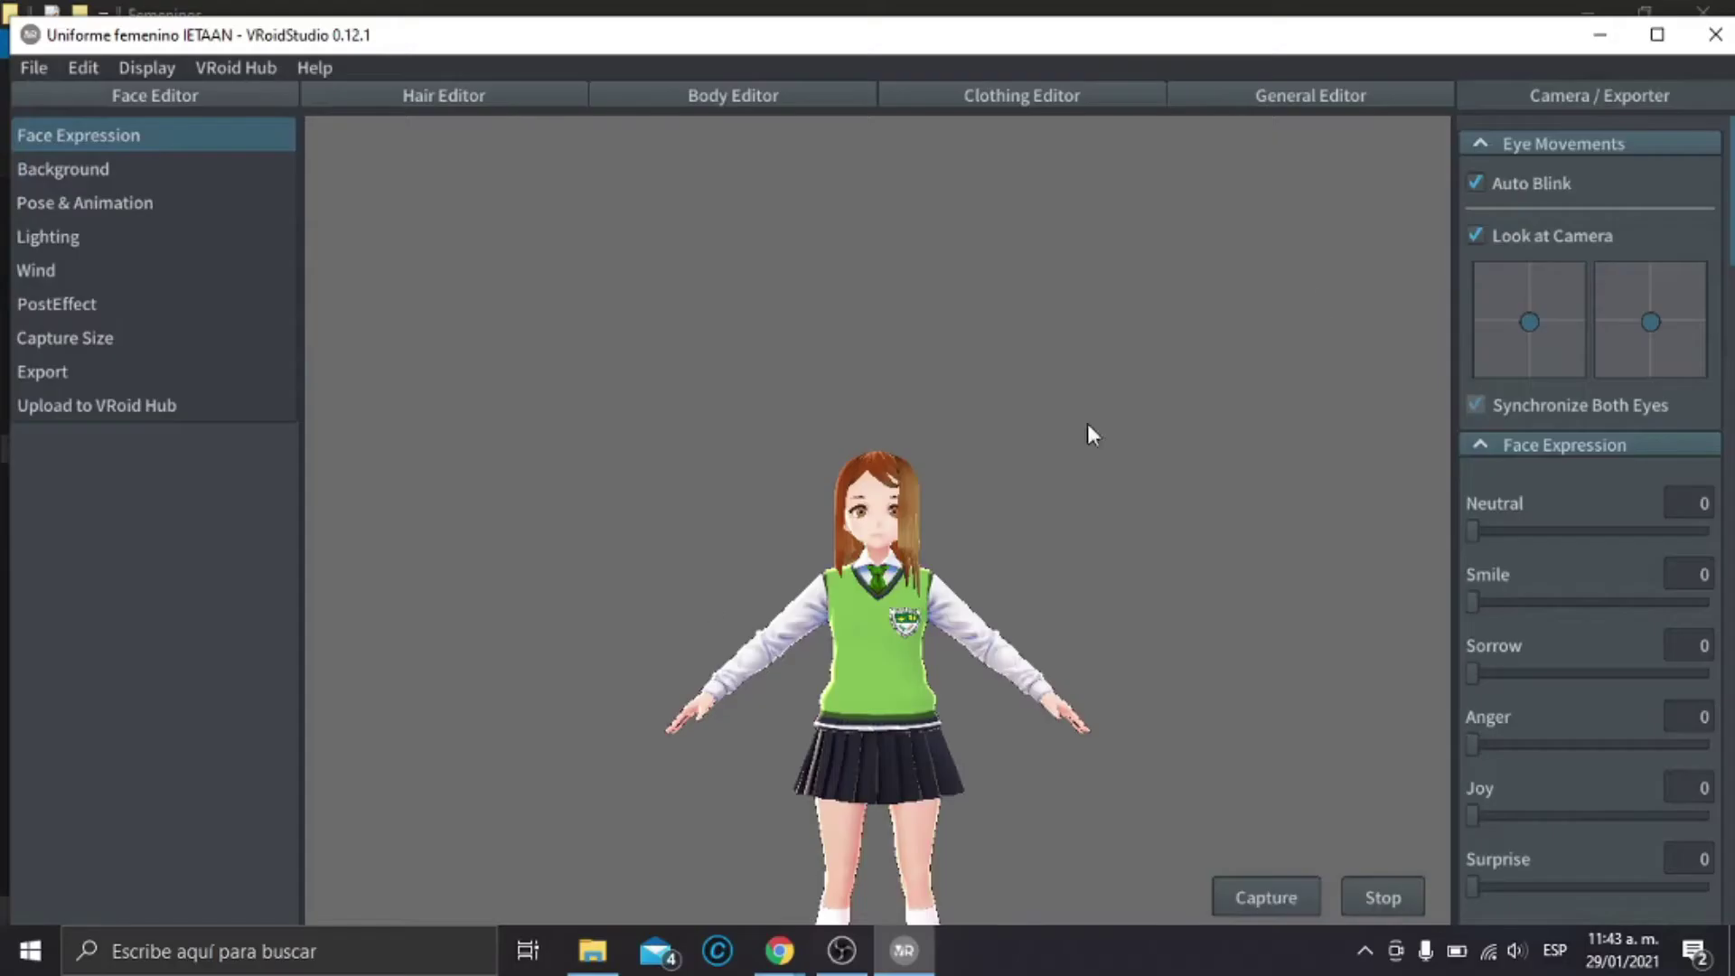
click(78, 368)
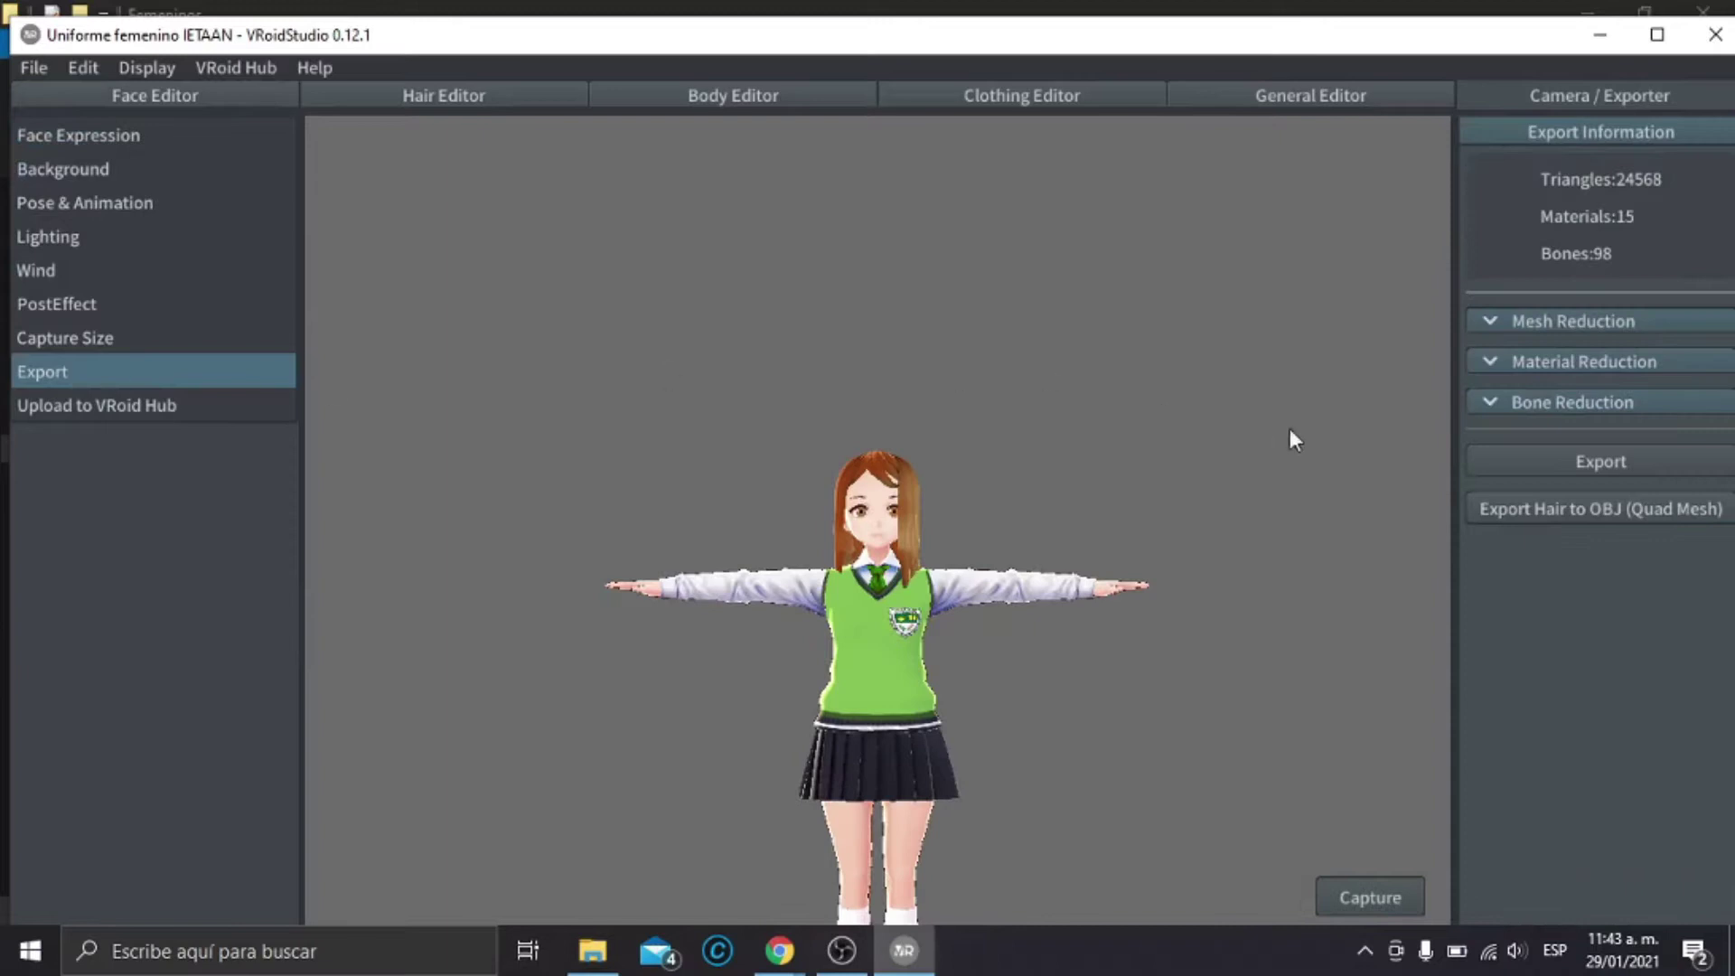
- Export the avatar as Uniforme femenino IETAAN.vrm into Femeninos, entering a name in VRM Settings
click(1564, 459)
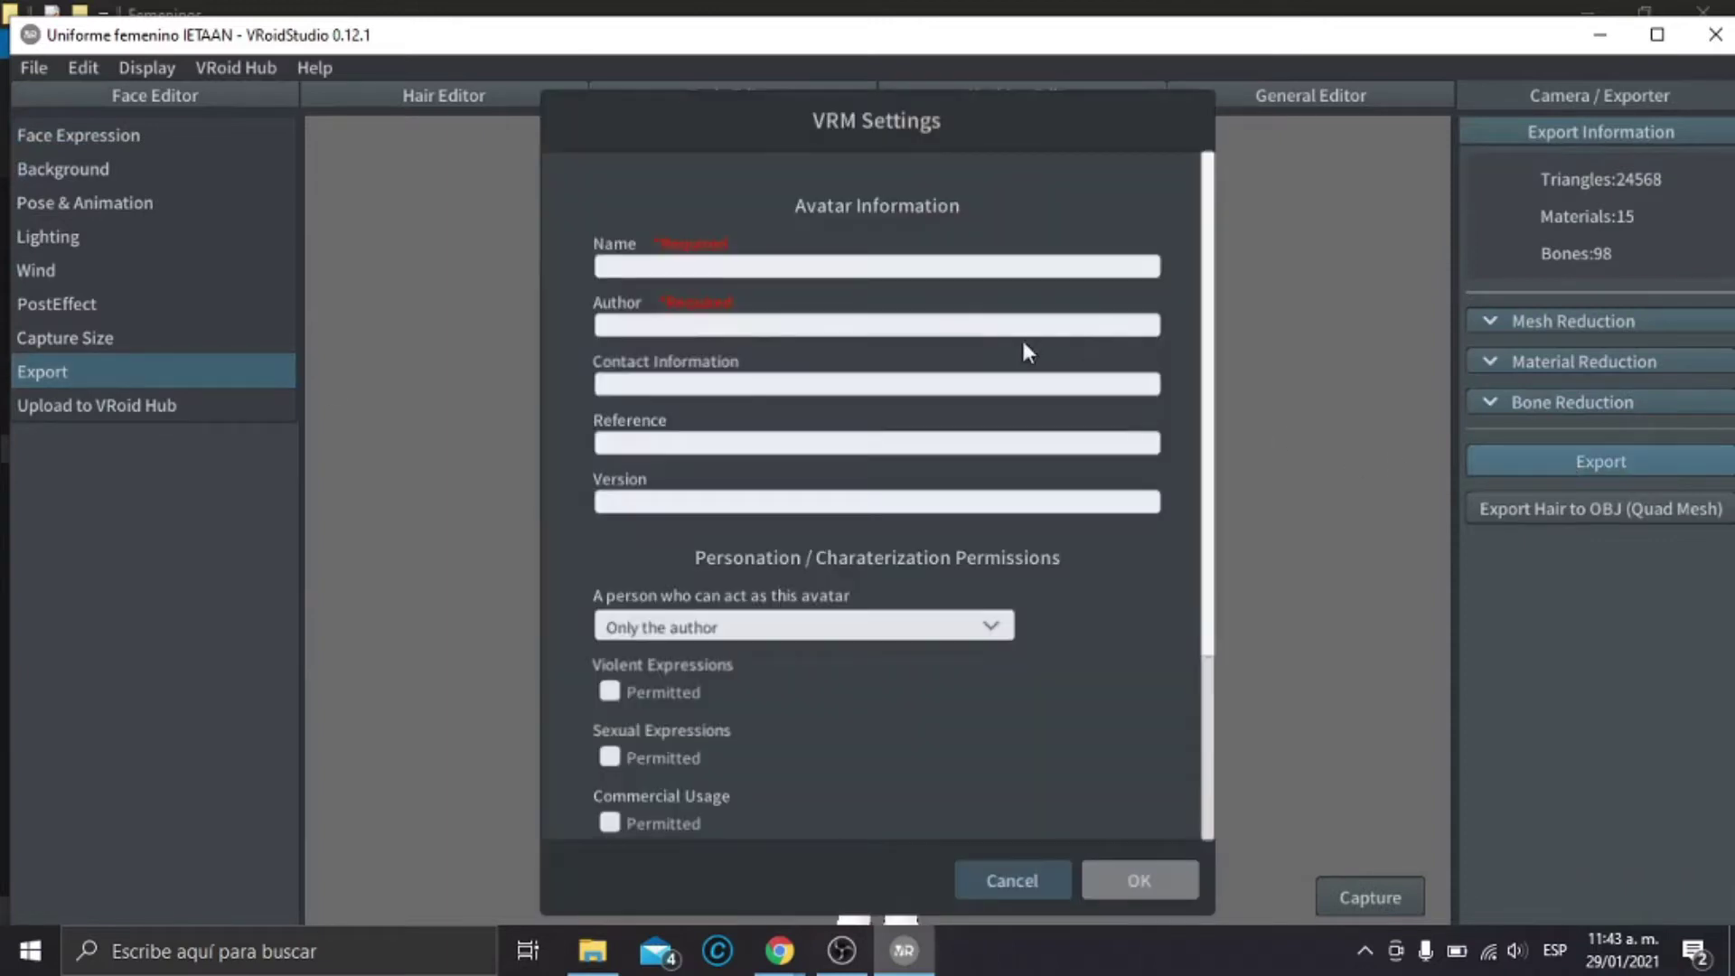
click(869, 266)
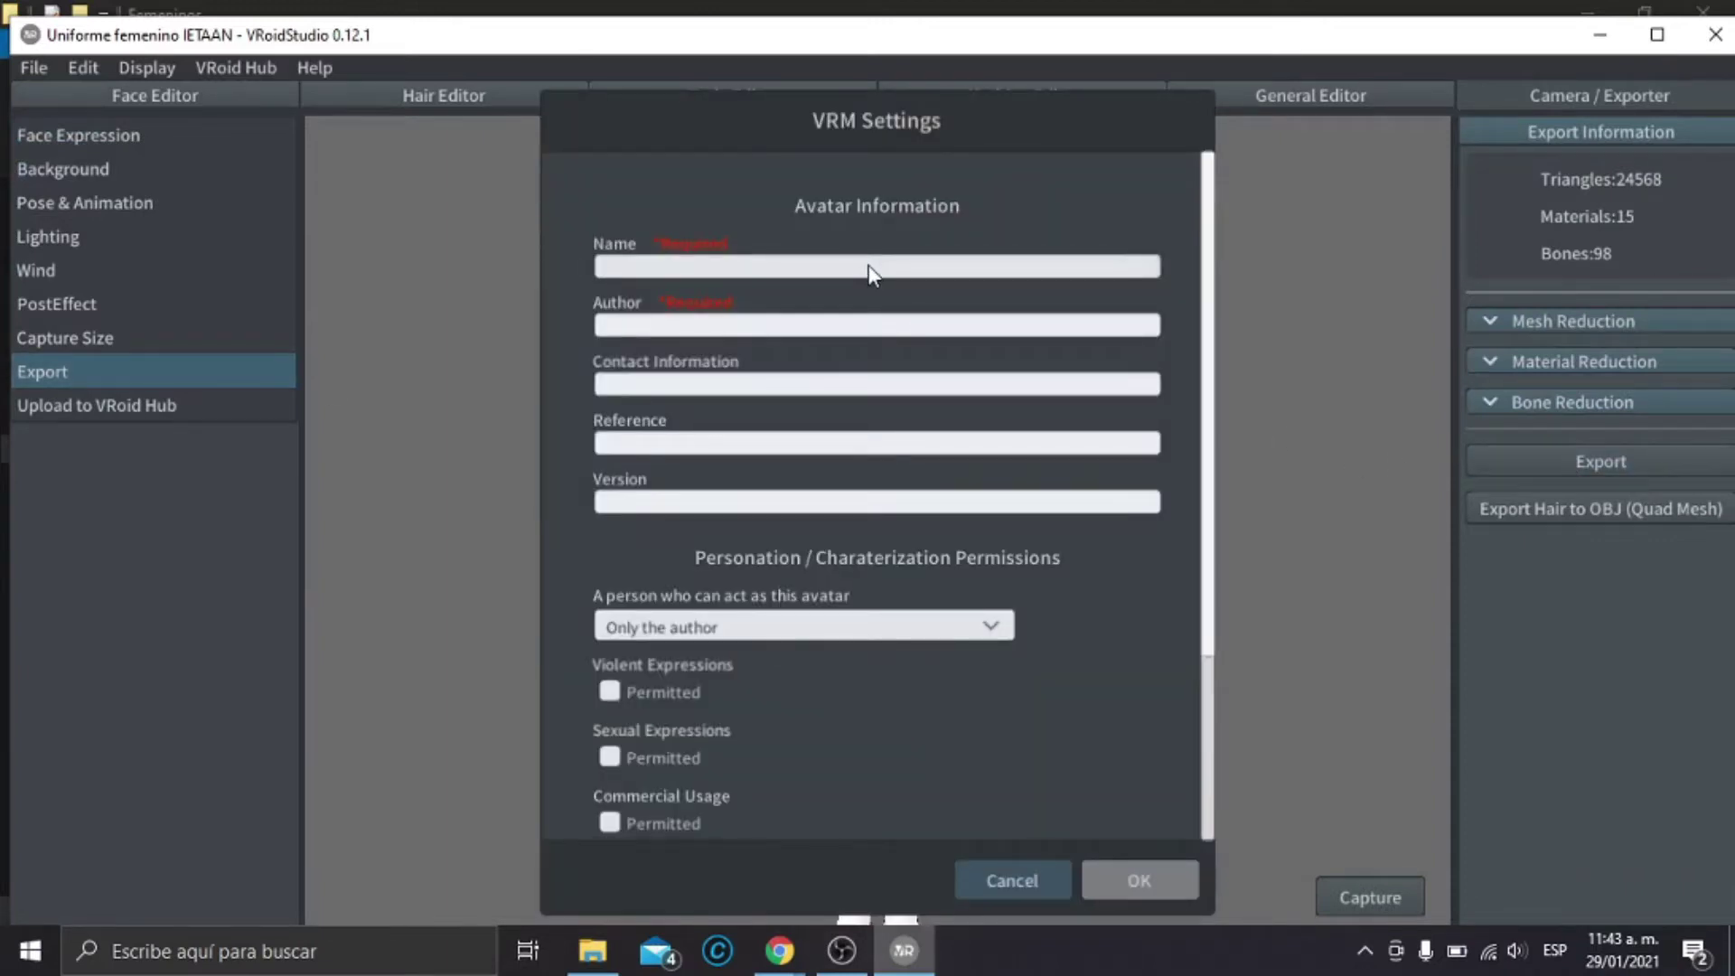
text(Santiago Roberto Saiz)
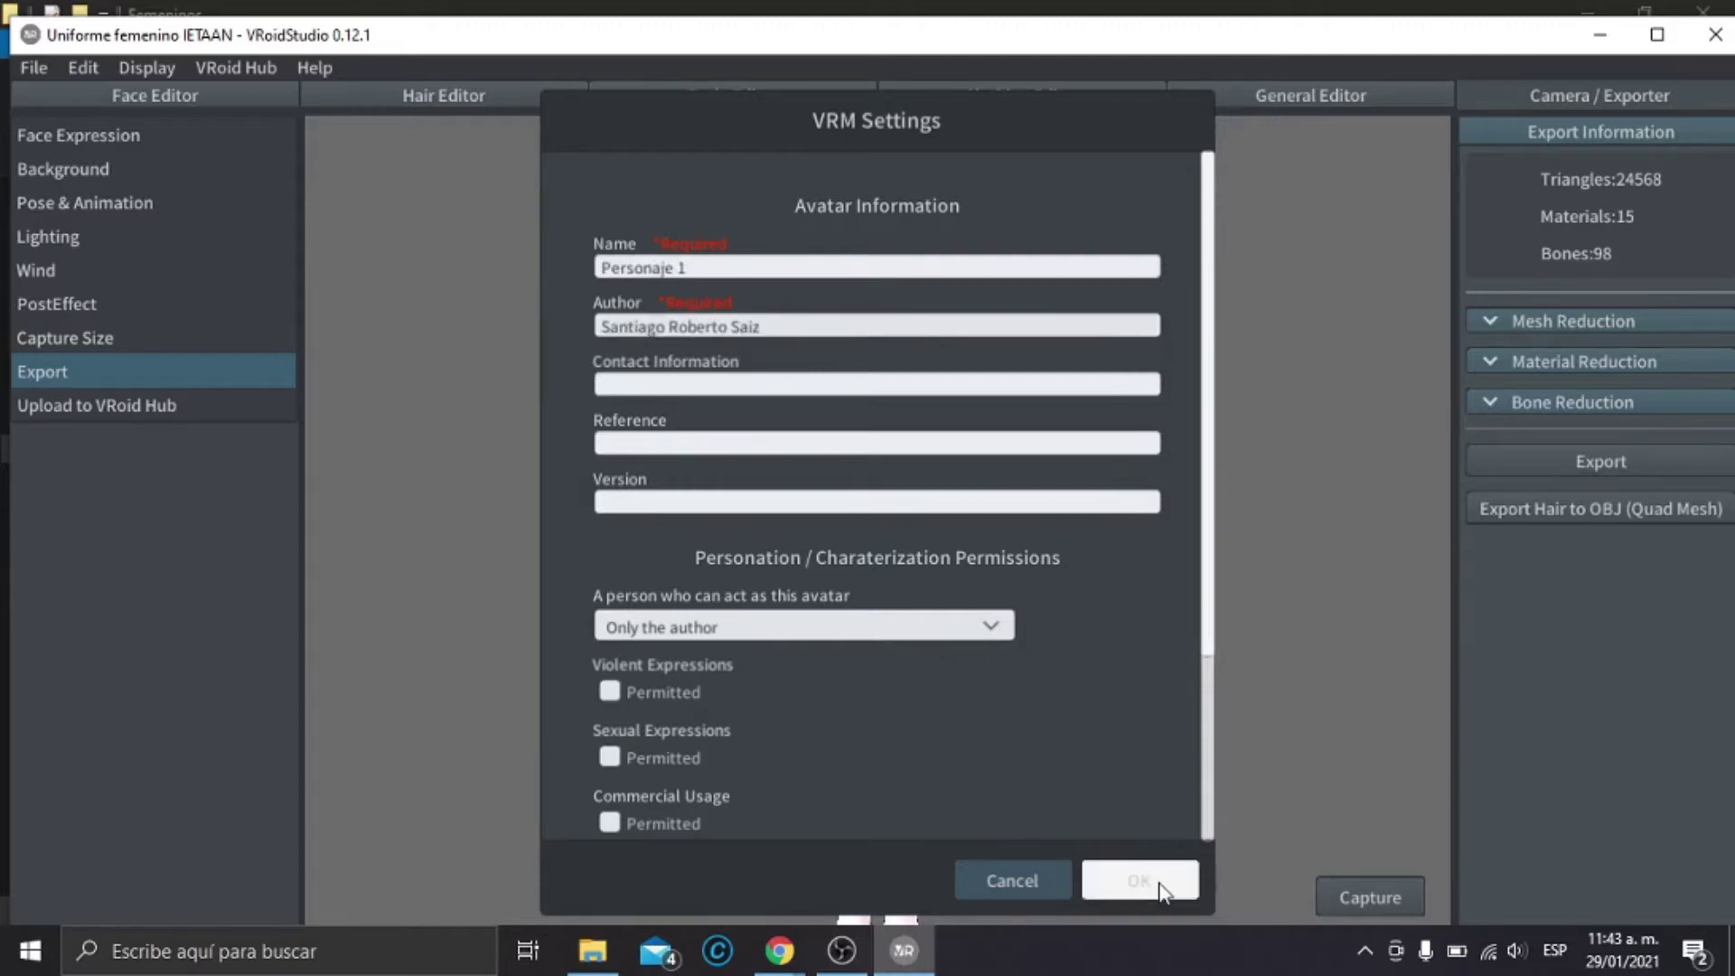
click(1159, 884)
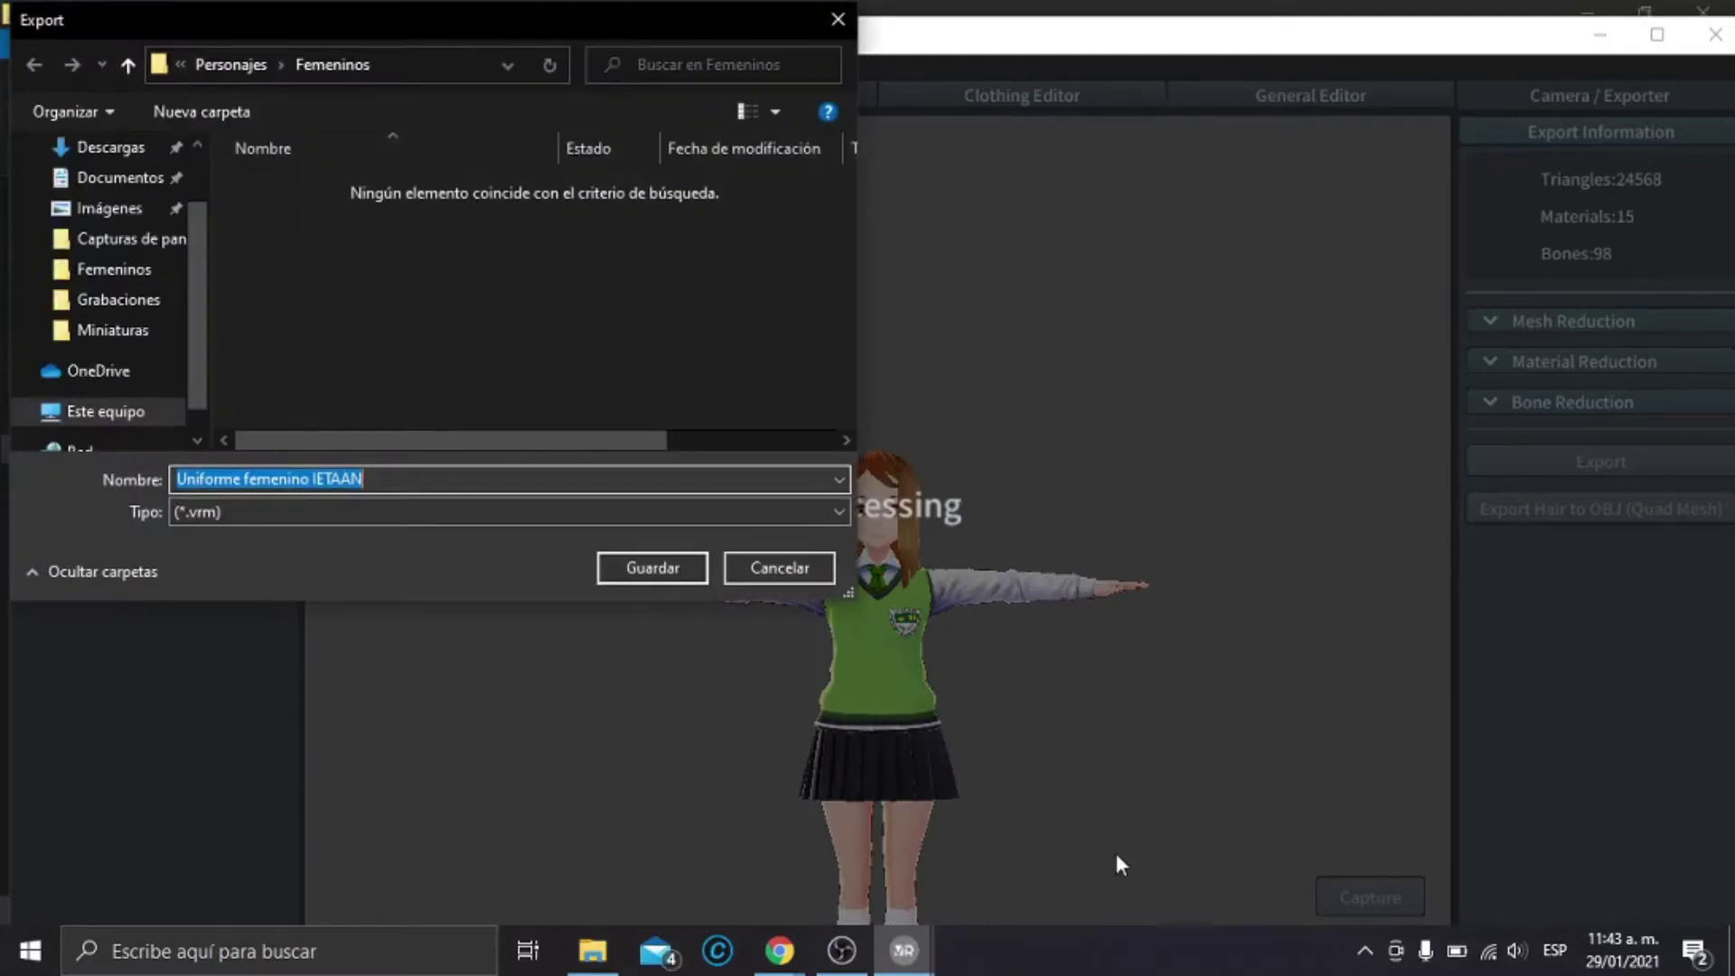
click(636, 574)
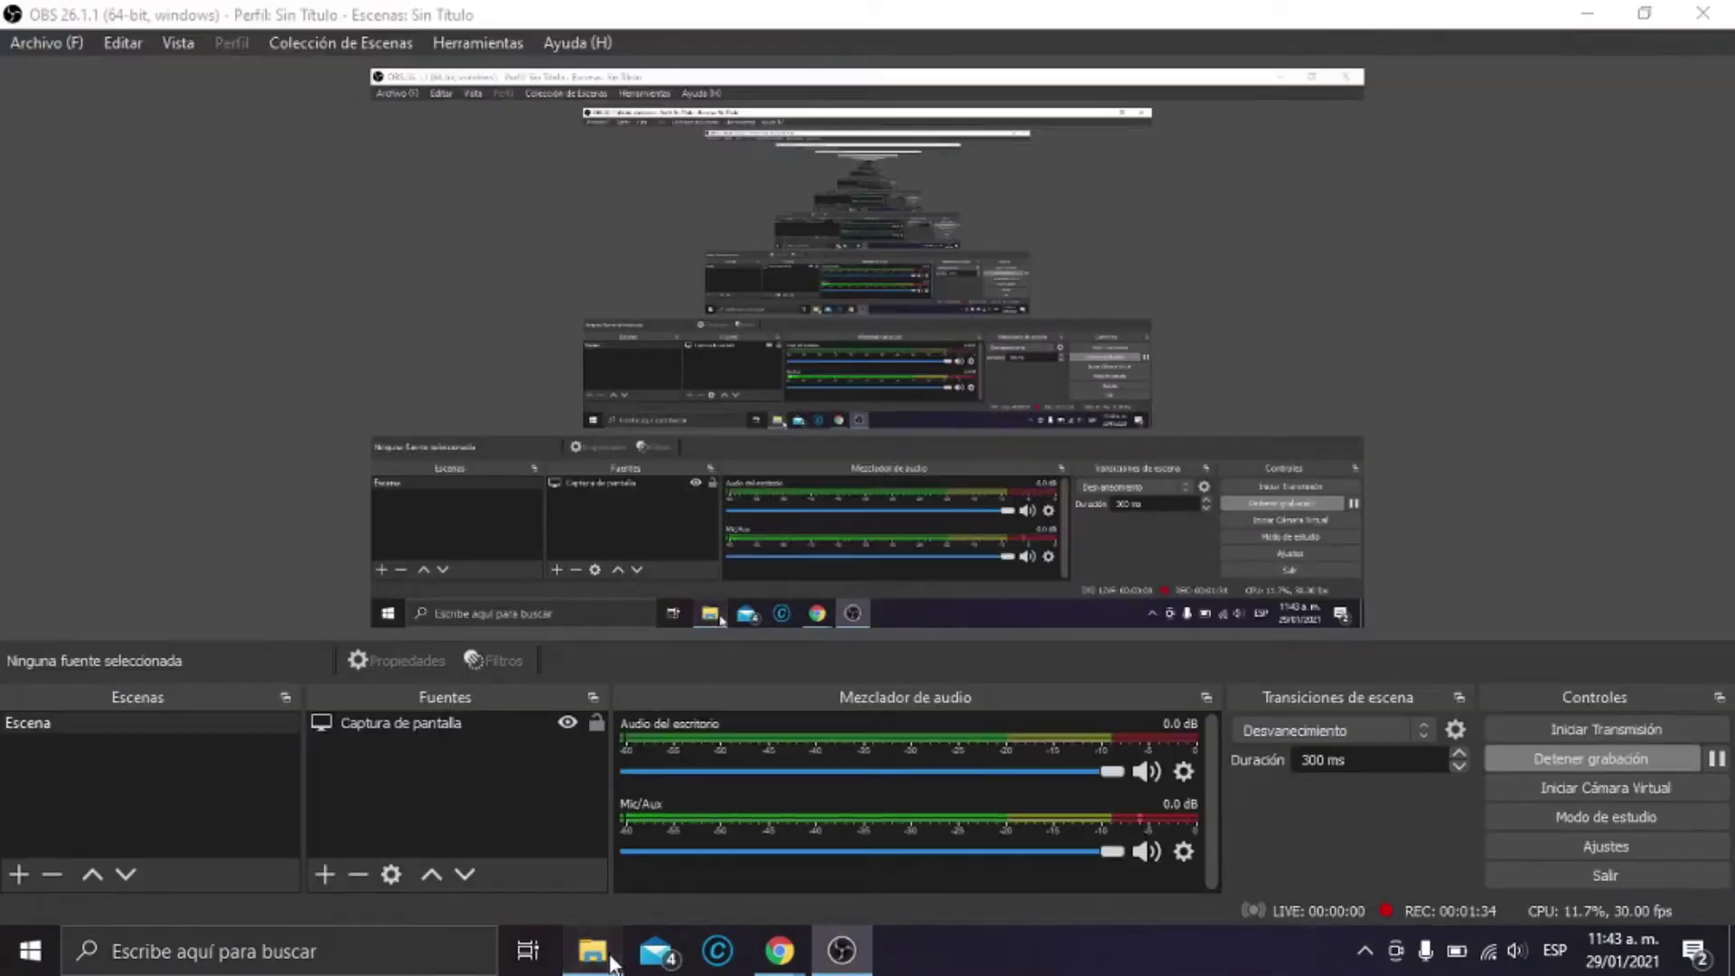
- Duplicate the exported Uniforme femenino IETAAN.vrm file in the Femeninos folder
click(609, 949)
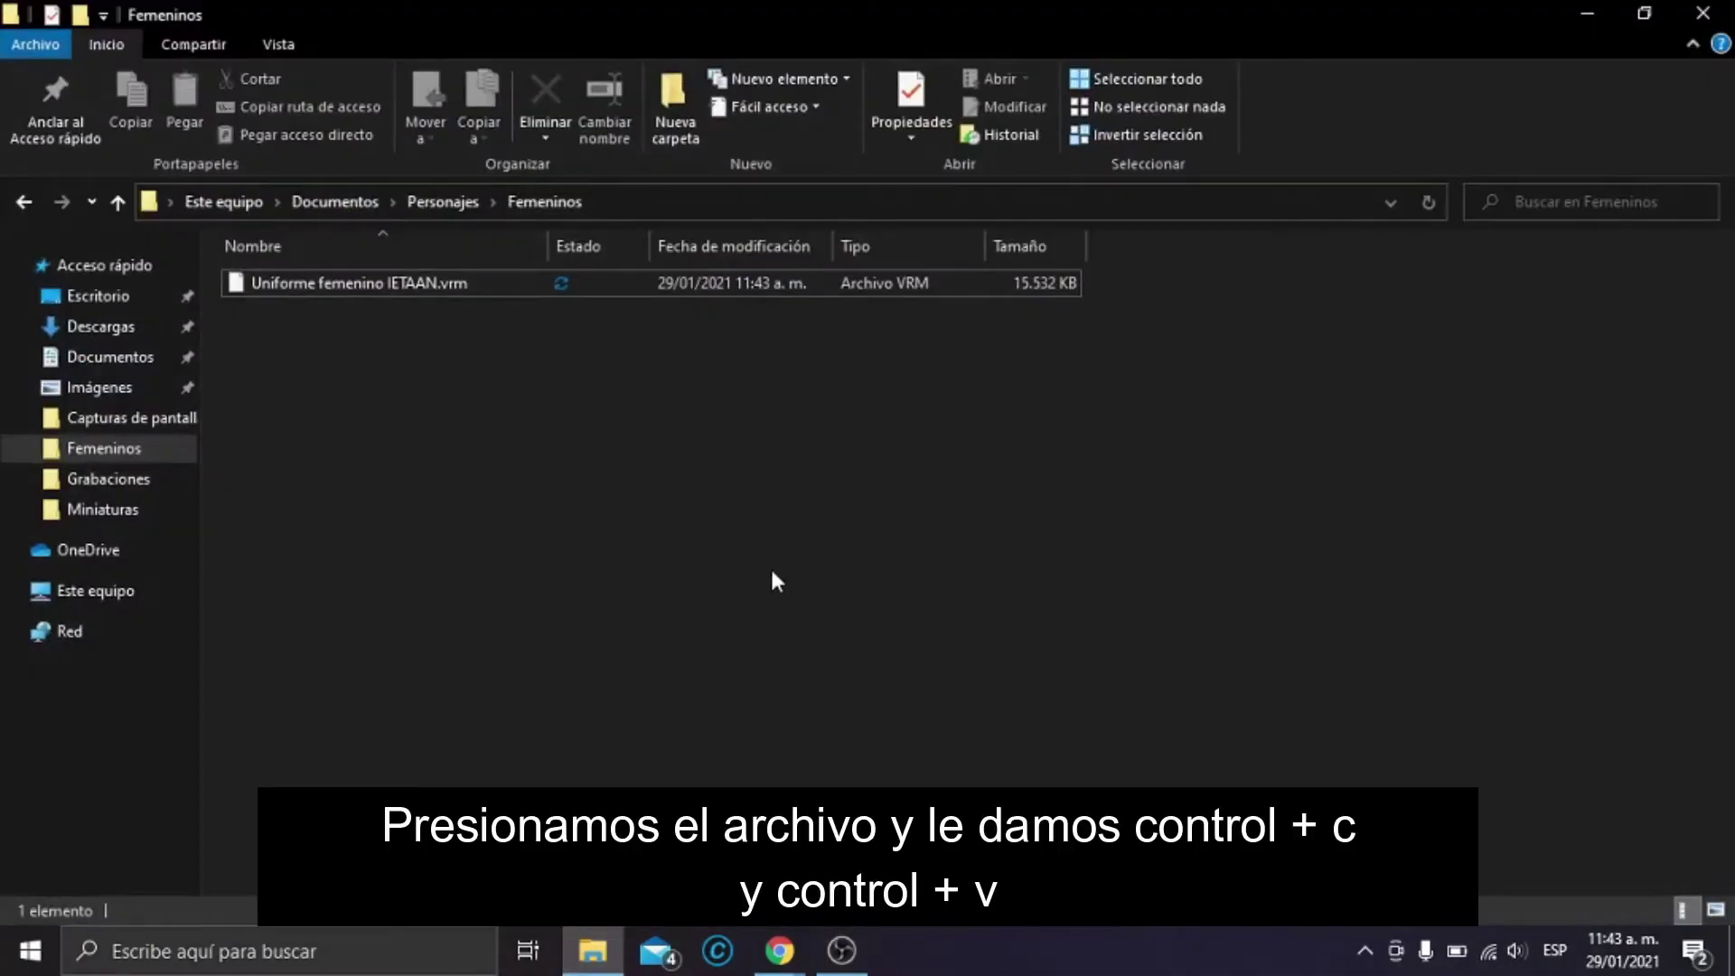
click(408, 287)
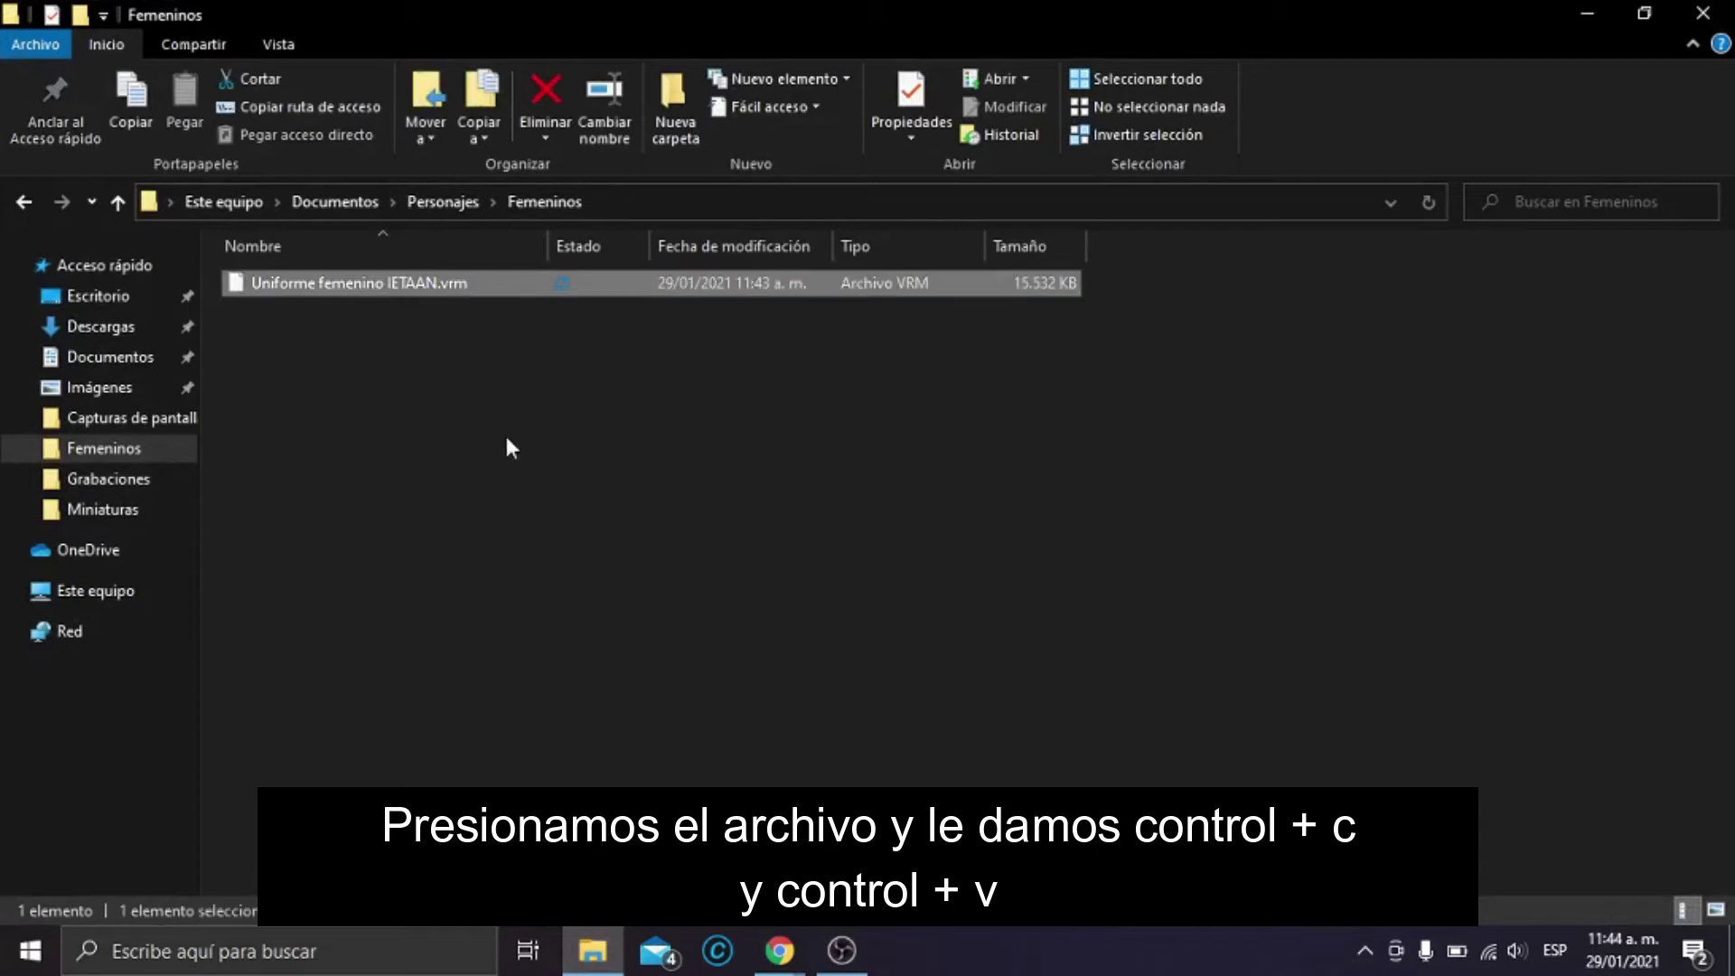
key(ctrl+c)
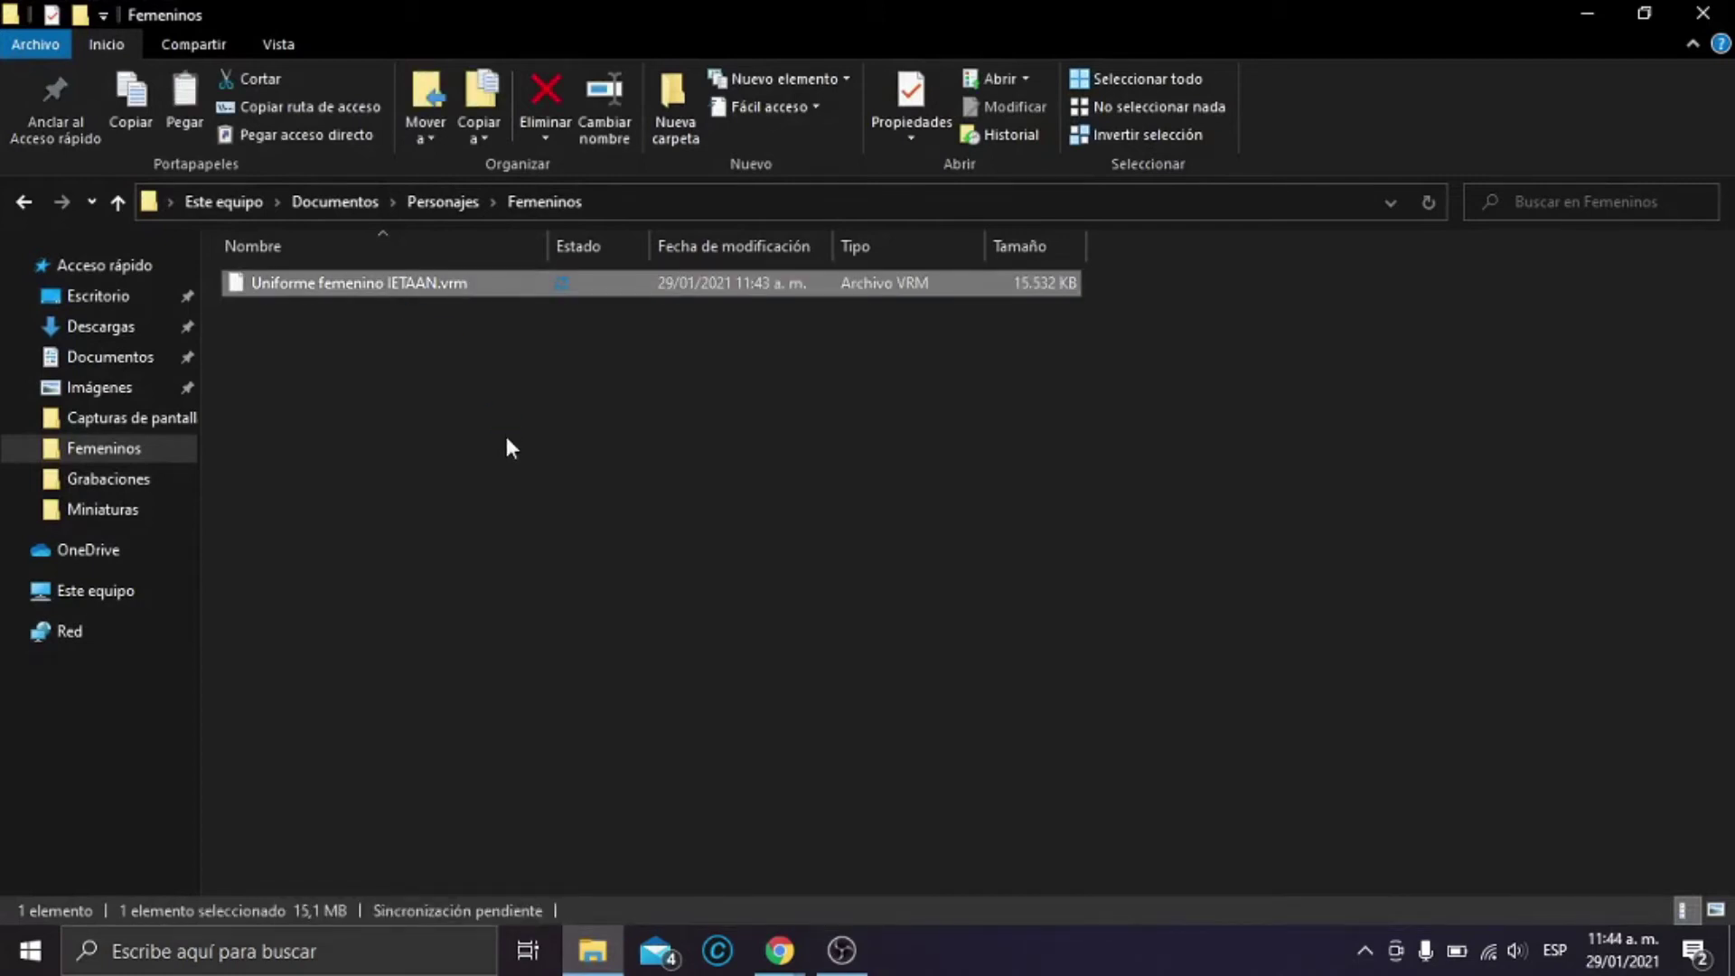
key(ctrl+v)
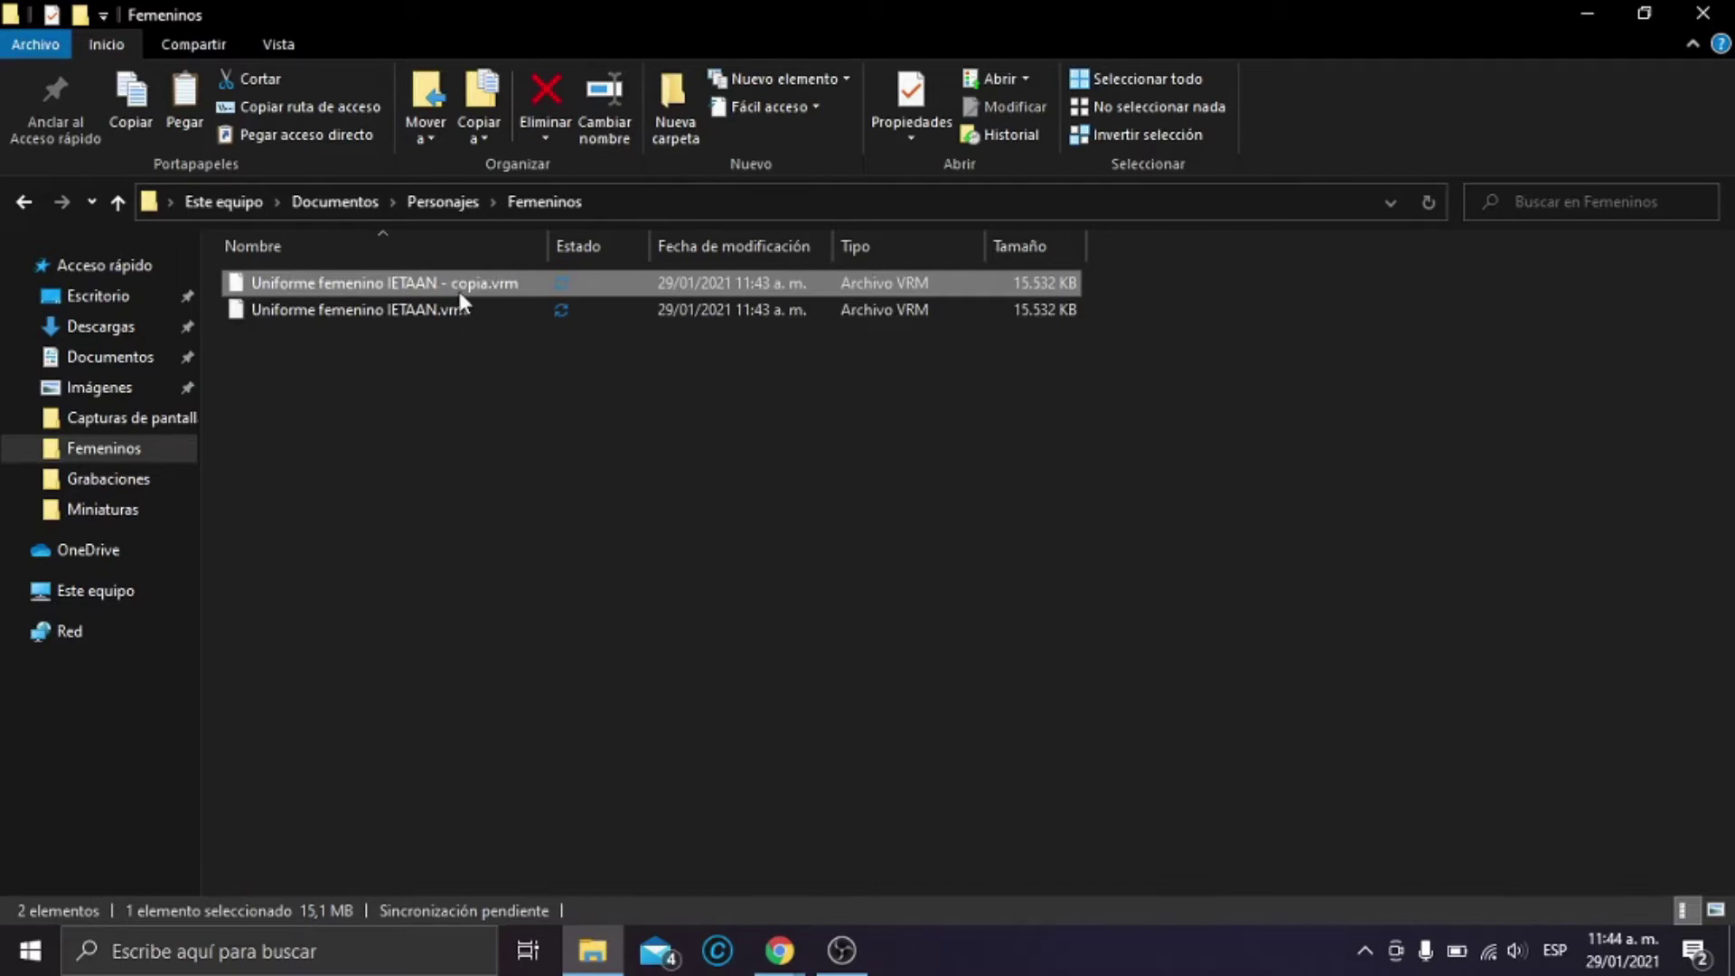
- Rename the copy to Uniforme femenino IETAAN.glb and accept the extension change
right_click(459, 291)
click(604, 813)
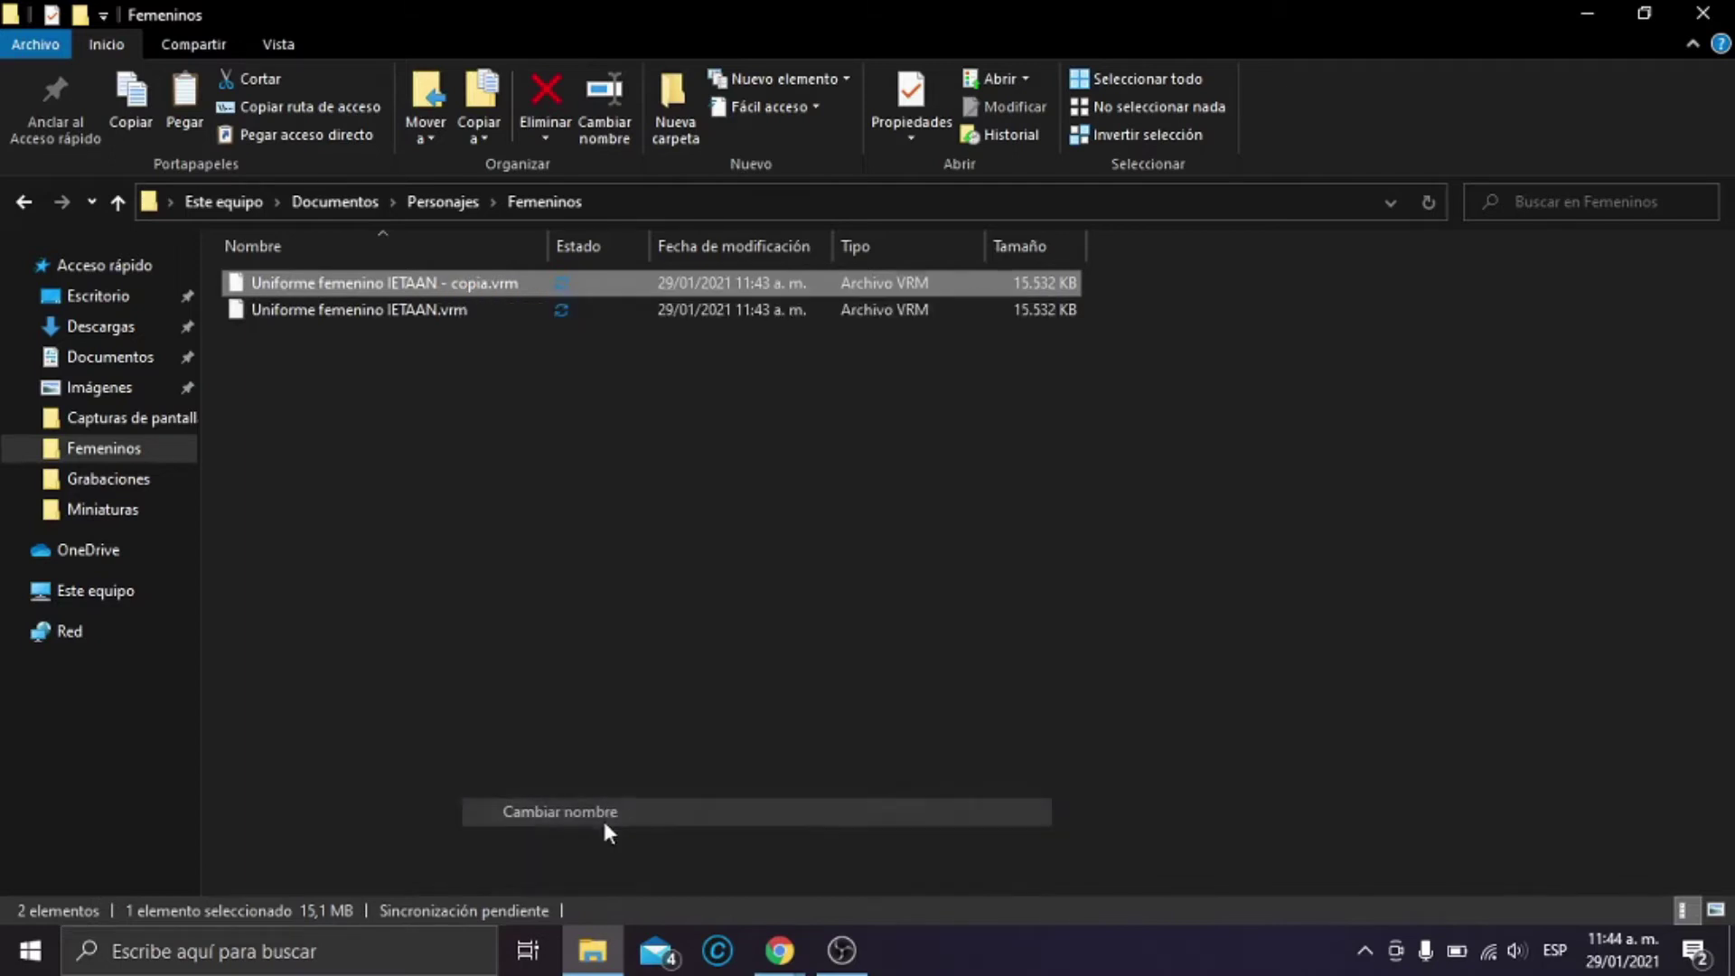
drag(520, 283, 443, 271)
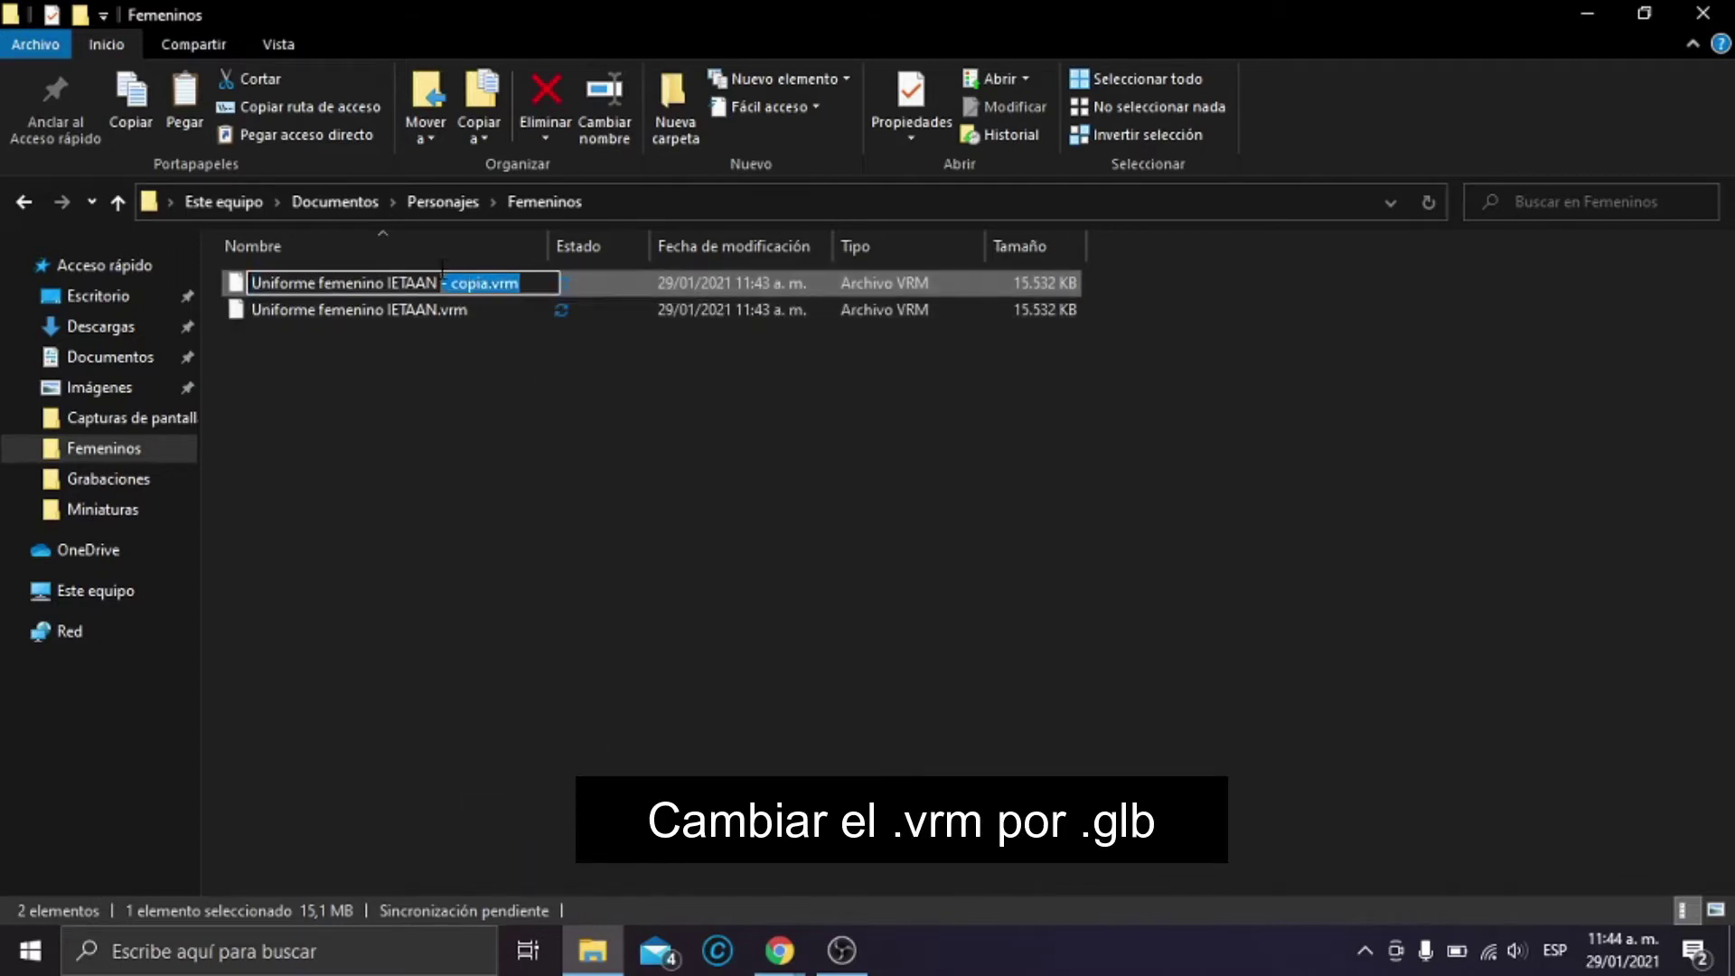
key(BackSpace)
text(.glb)
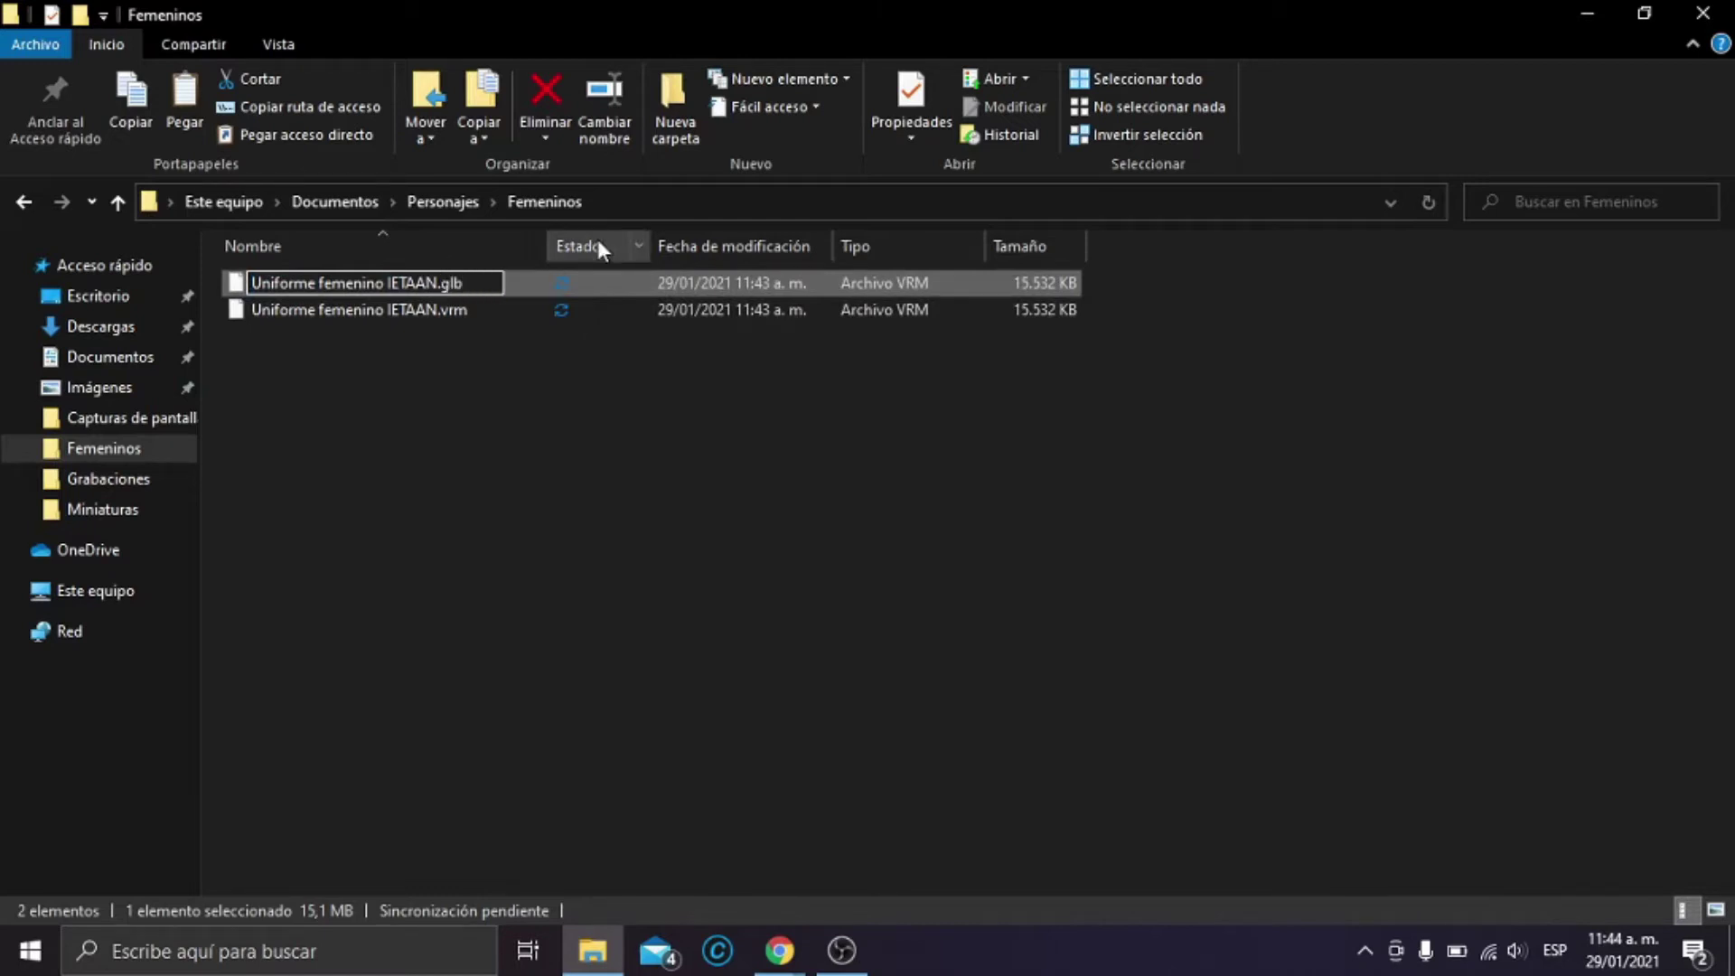
key(Return)
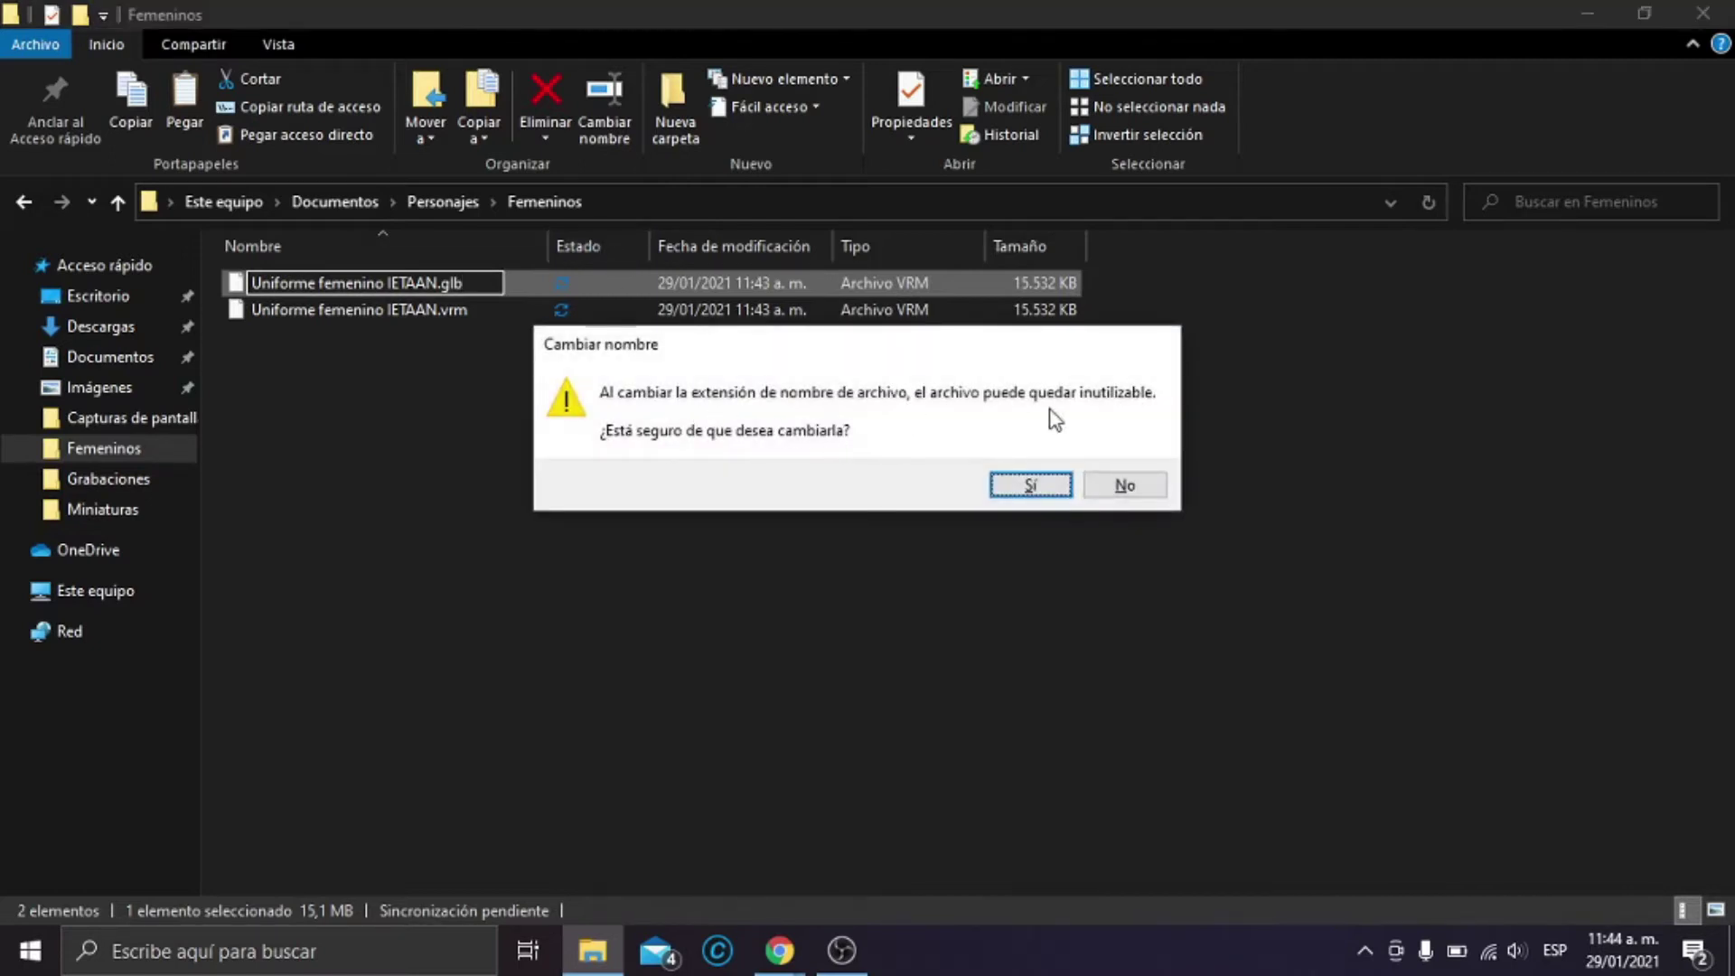
click(1032, 485)
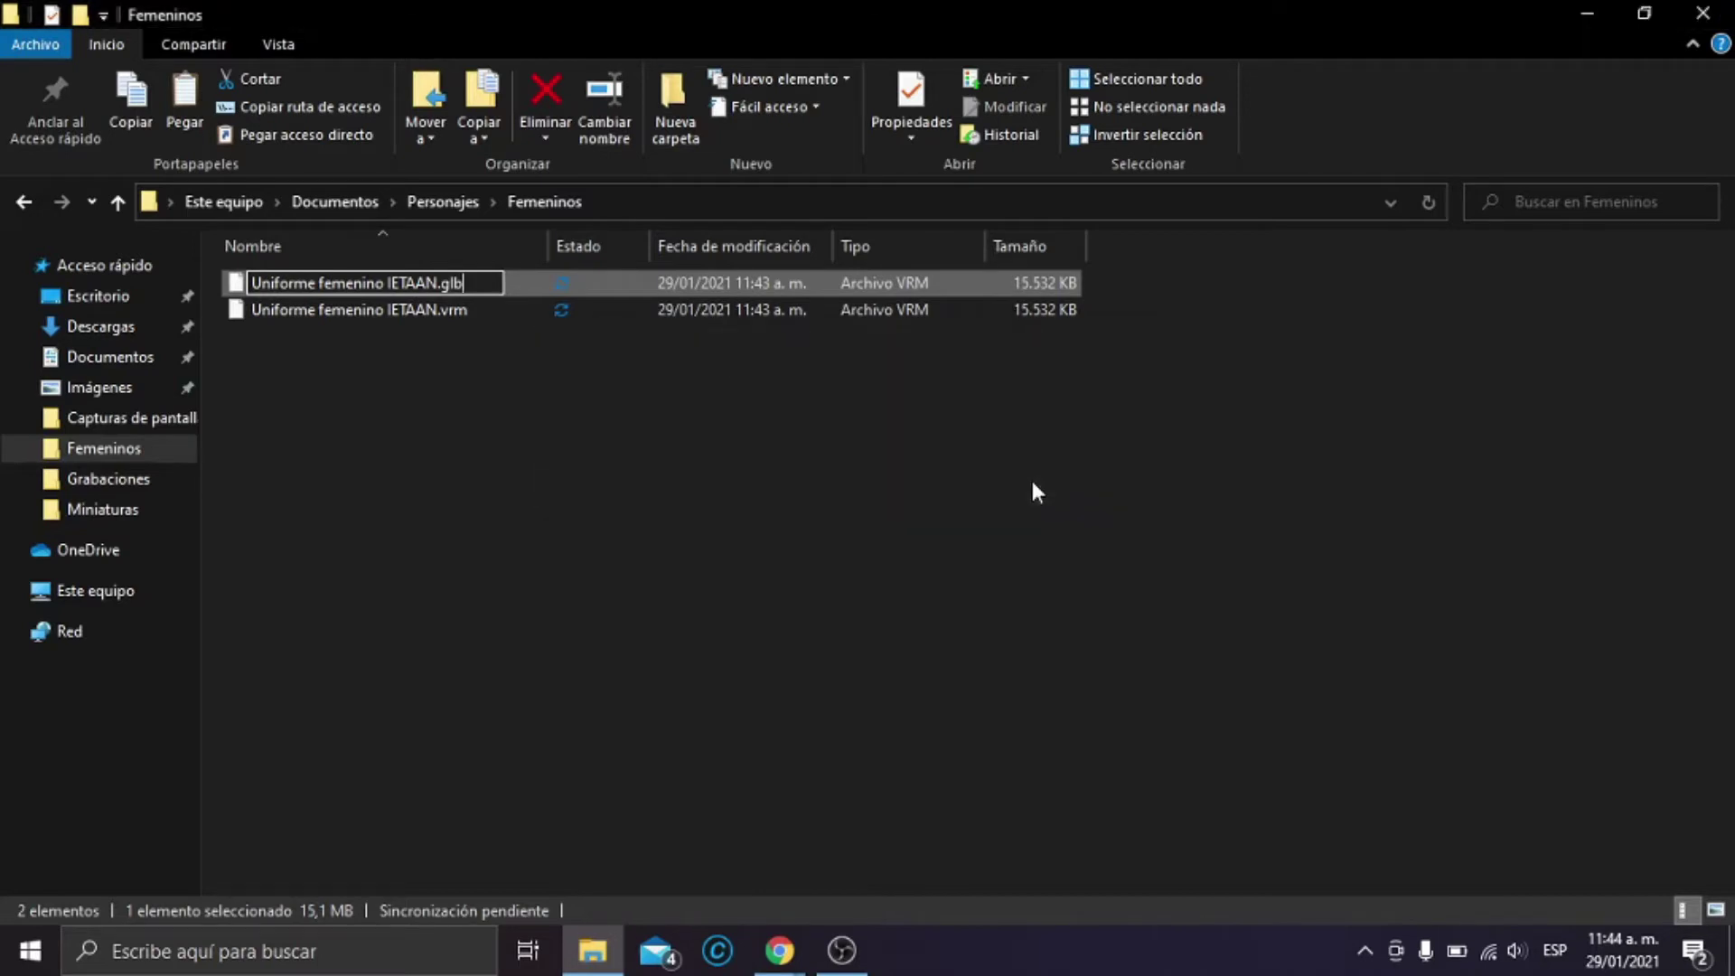
- Open Uniforme femenino IETAAN.glb in Paint 3D using Editar con Paint 3D
double_click(388, 281)
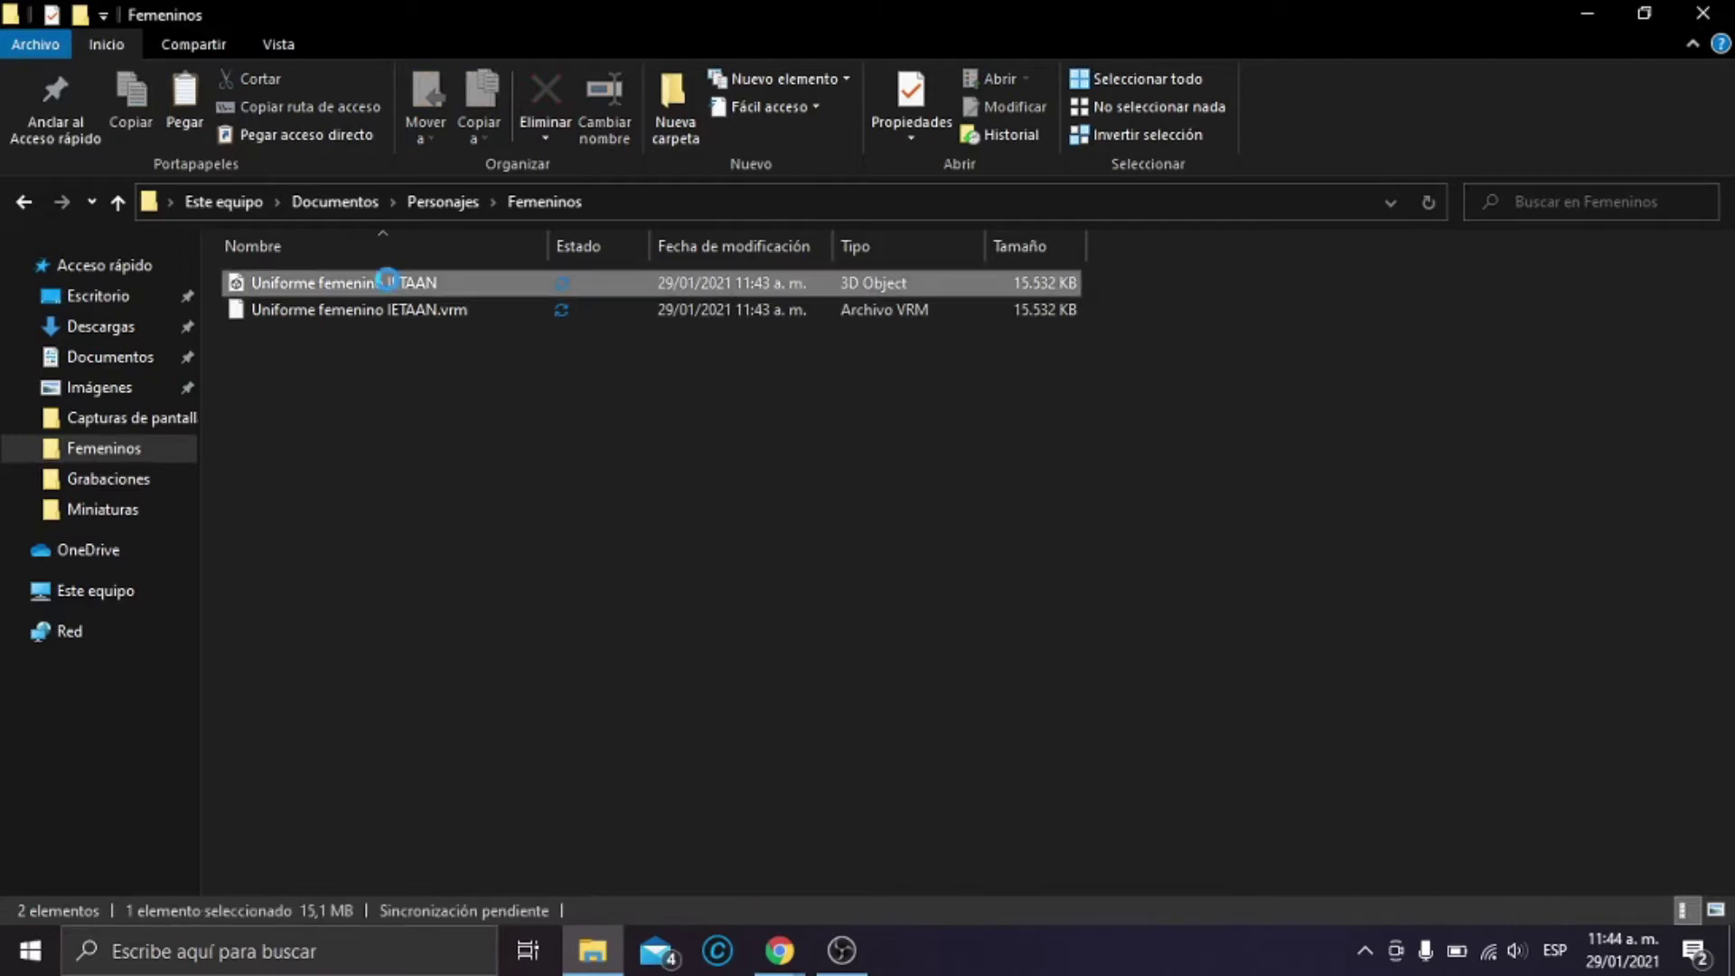
right_click(388, 283)
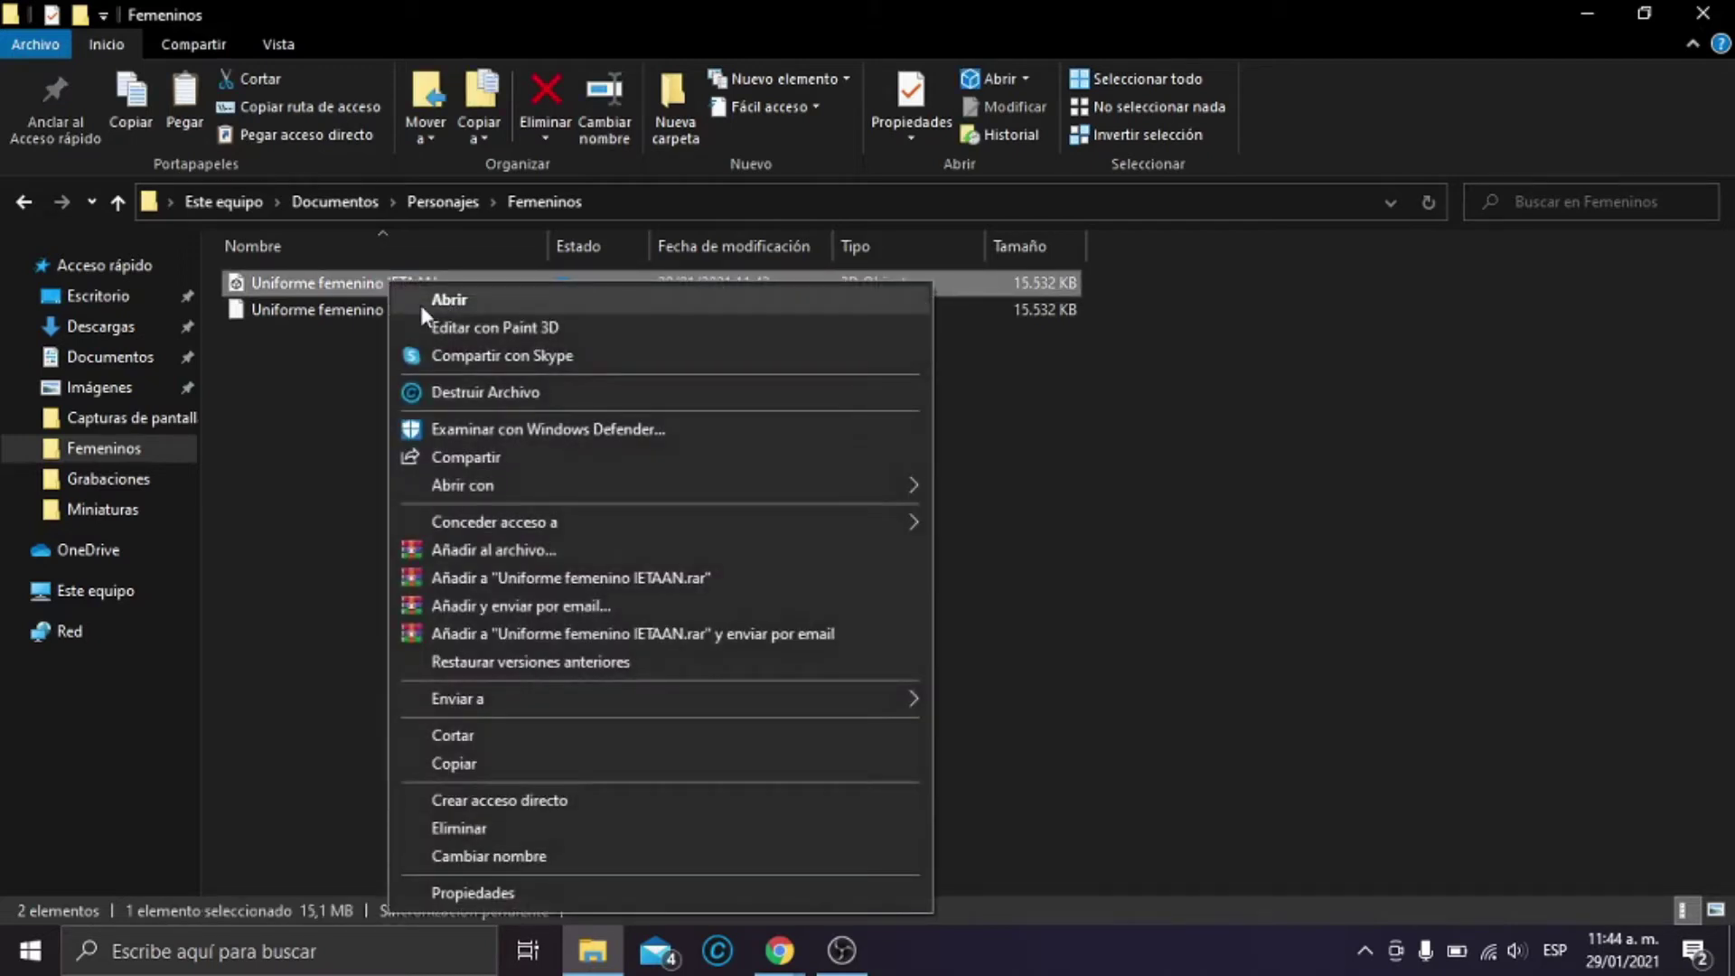
click(538, 336)
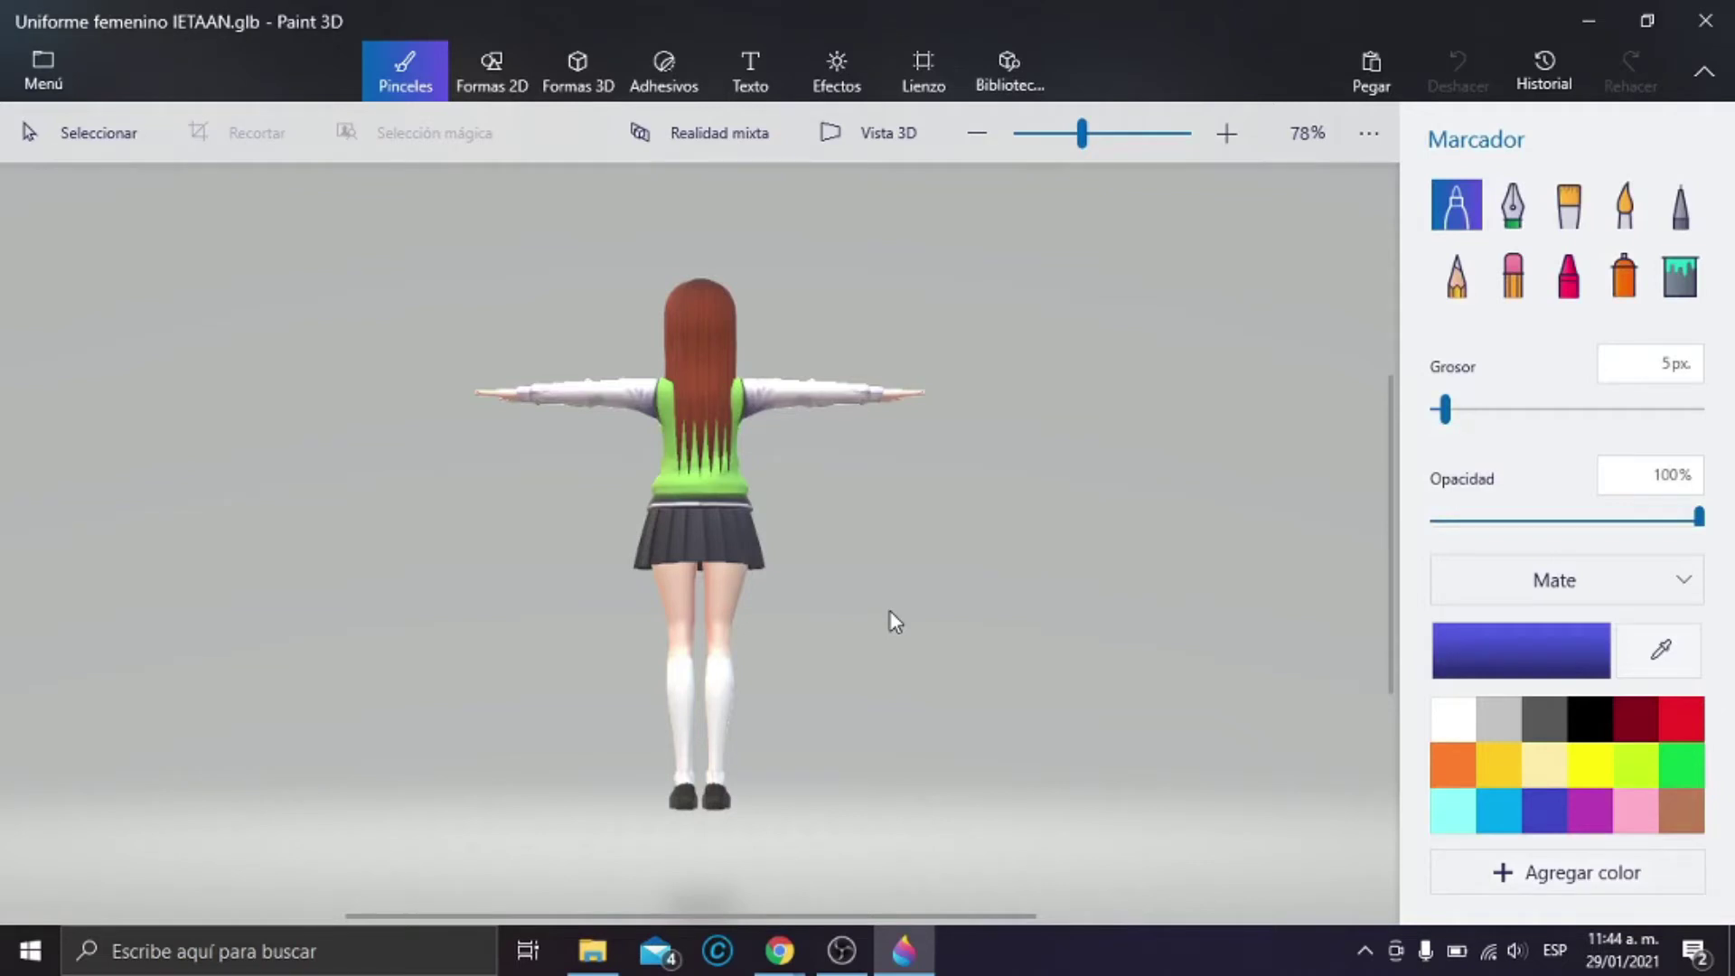
- Undo the last change, then show the avatar in 3D view facing forward, zoomed on her face
key(ctrl+z)
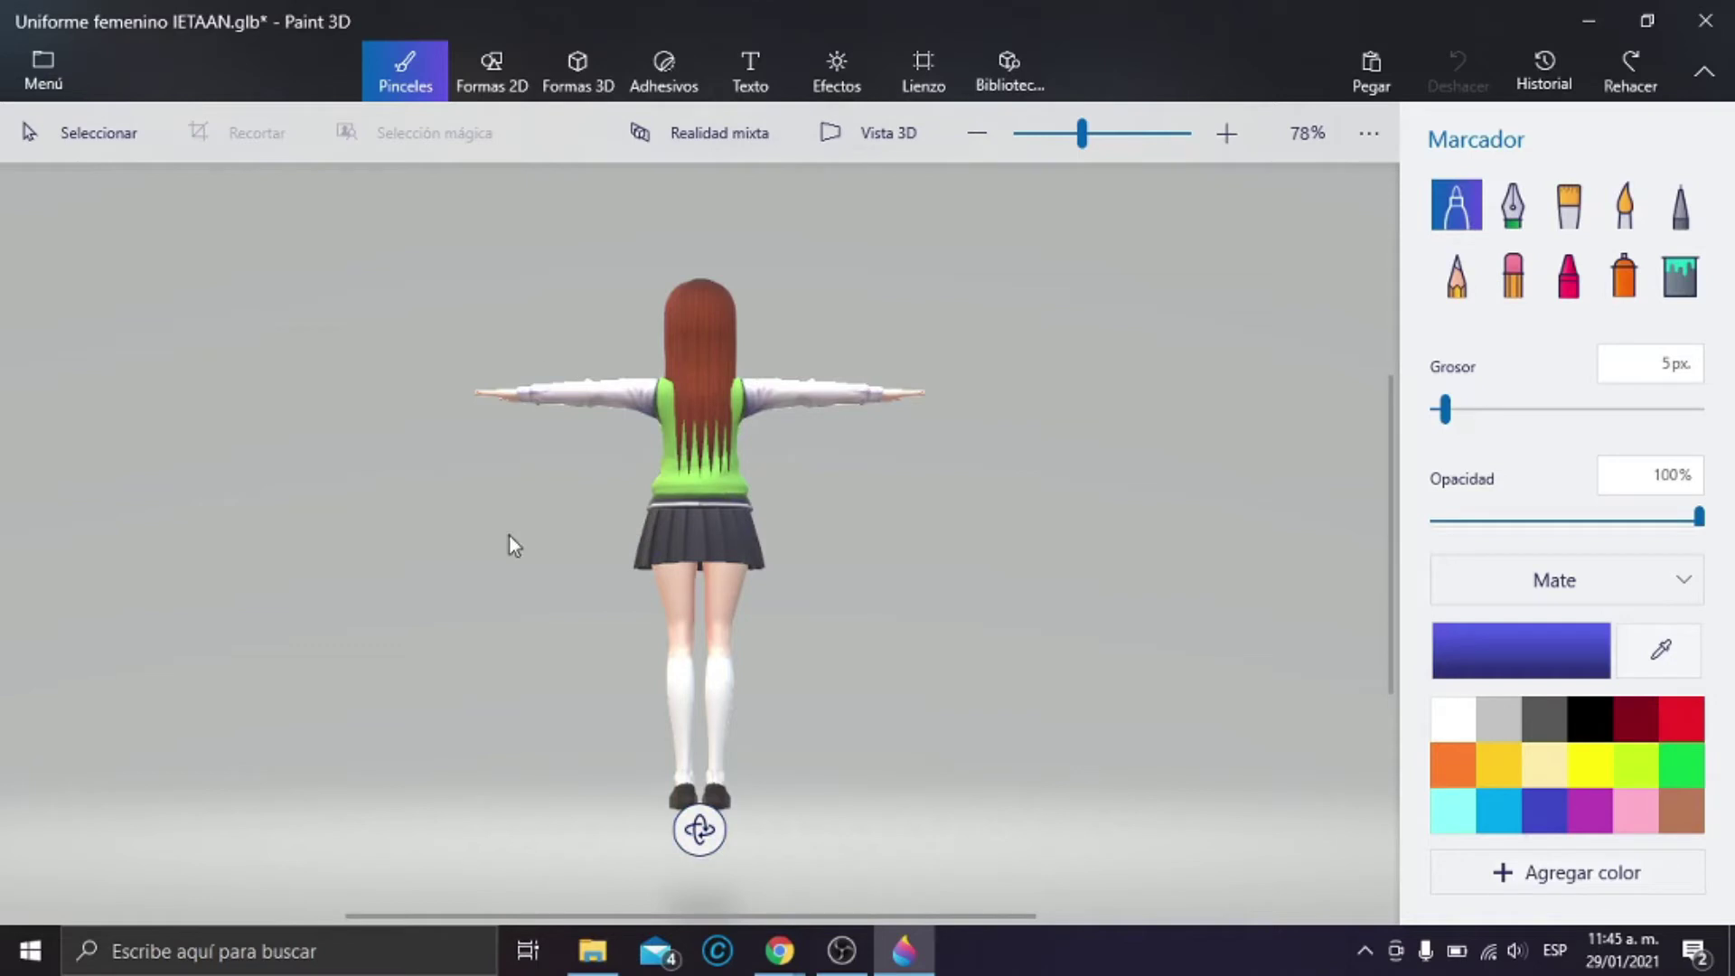
click(879, 134)
drag(586, 430, 1194, 365)
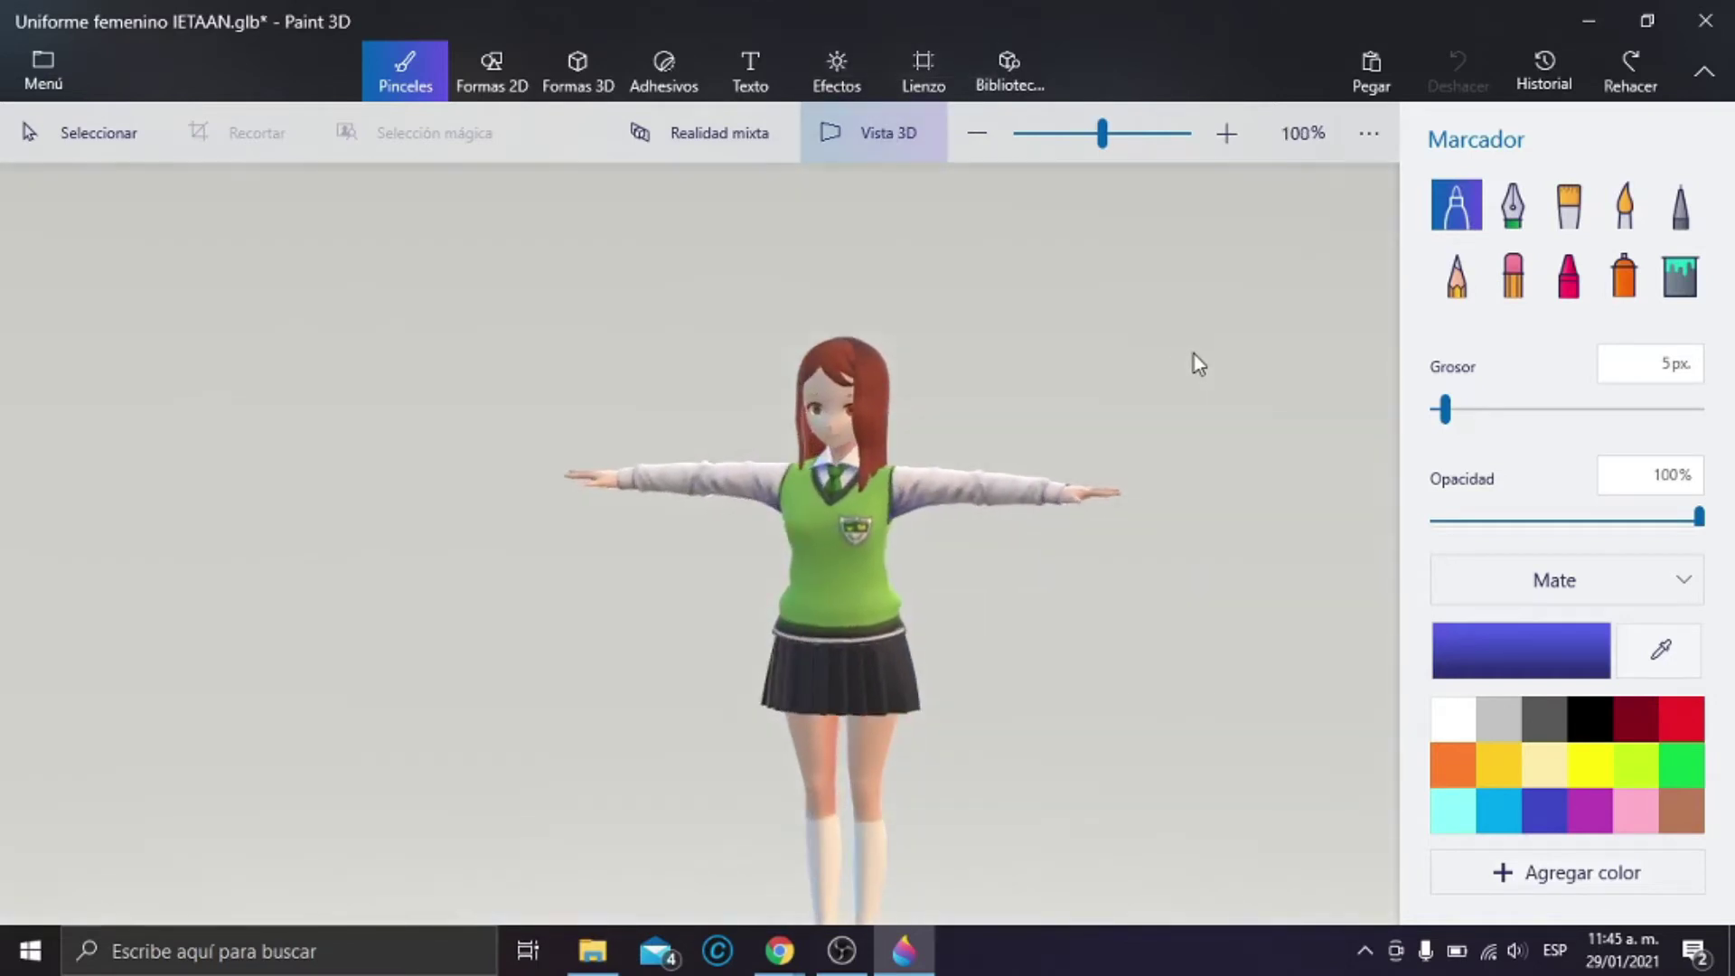
scroll(911, 431, up, 1)
scroll(911, 431, up, 1)
scroll(910, 431, up, 2)
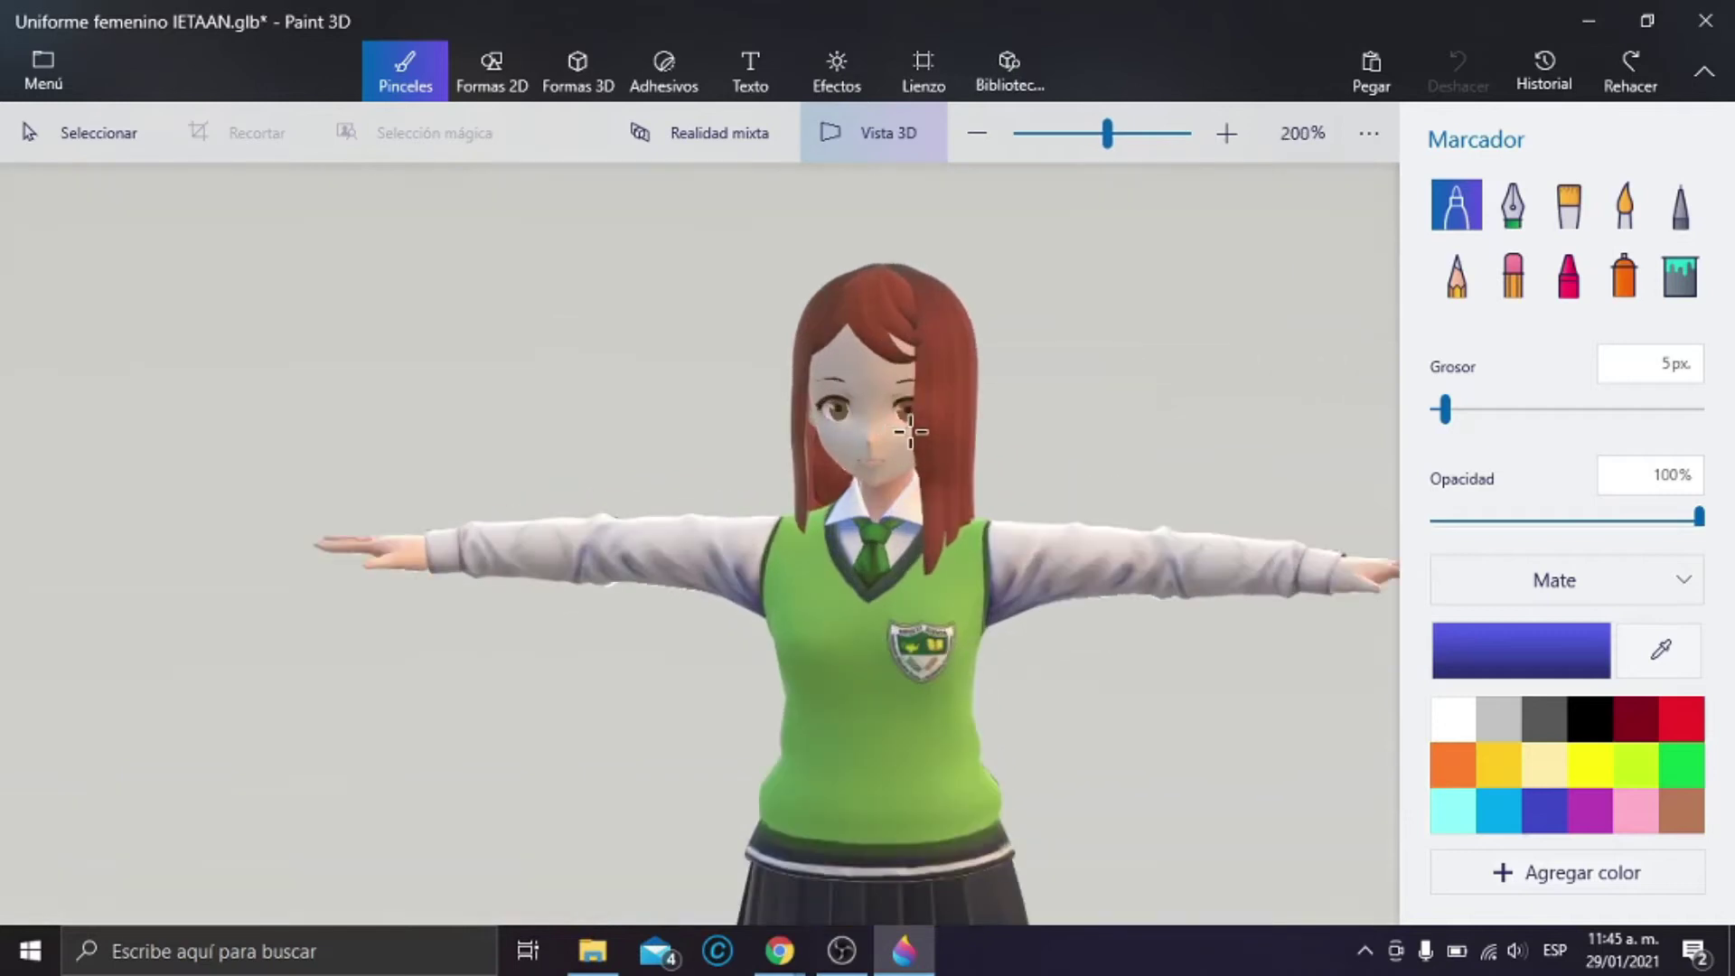
scroll(911, 431, up, 2)
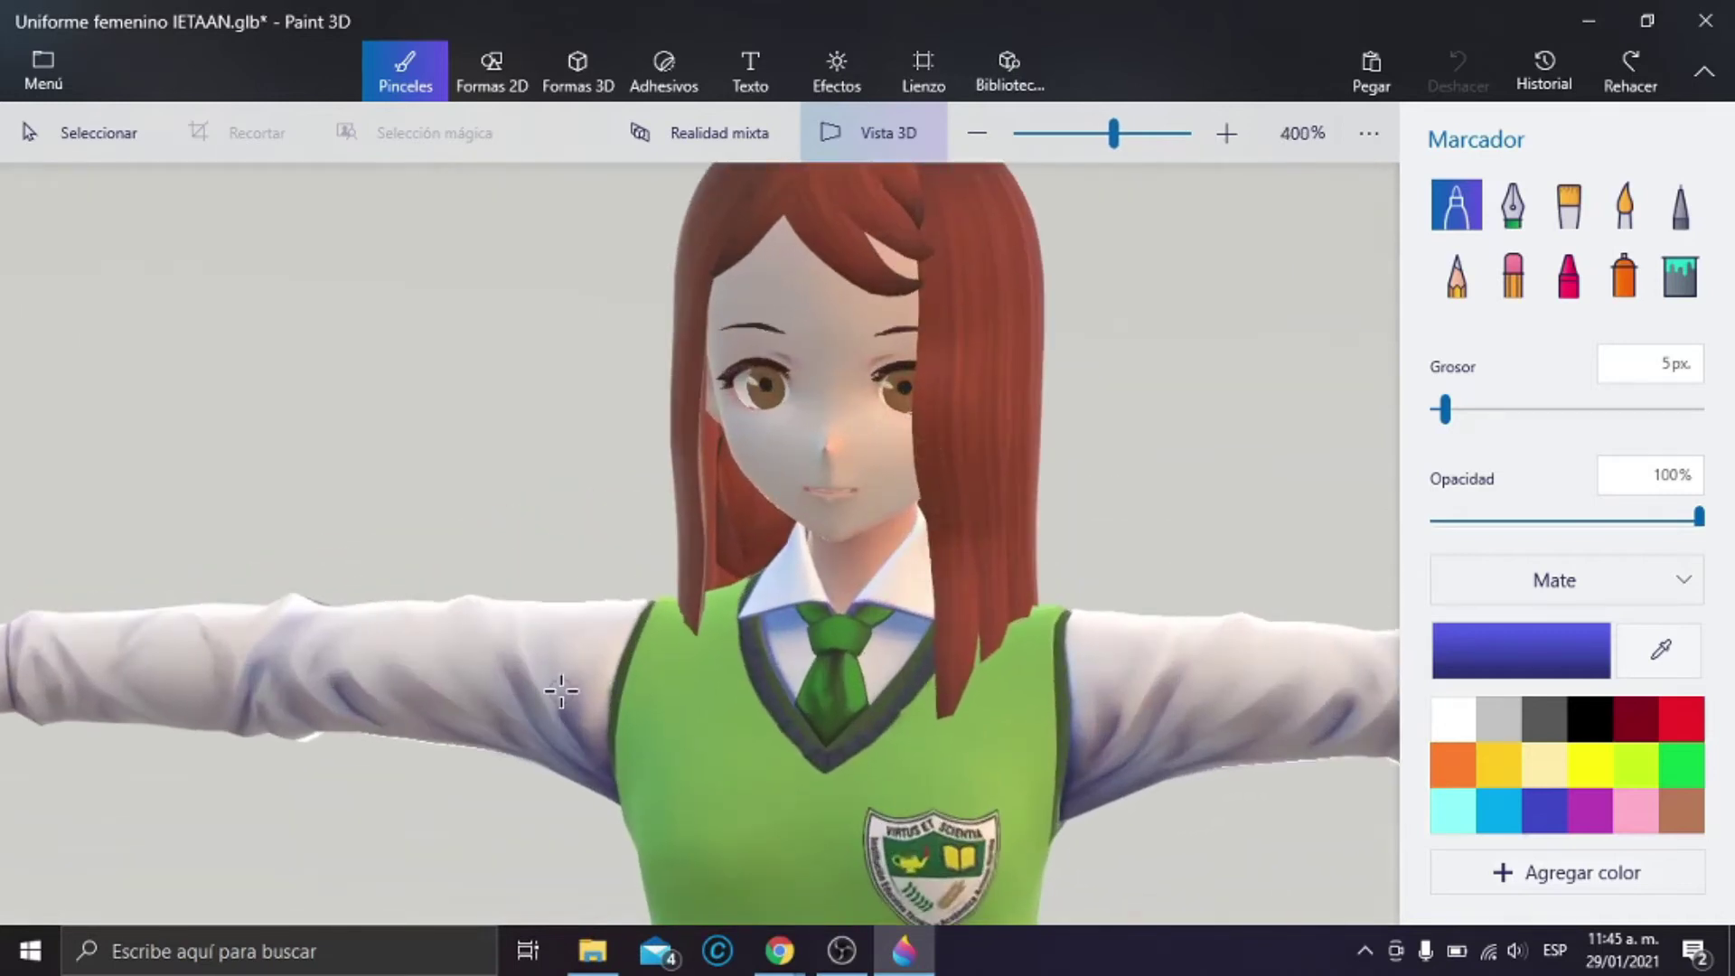
- Save a 3D copy as 3D - FBX (*.fbx) named Uniforme femenino IETAAN in Femeninos
click(58, 72)
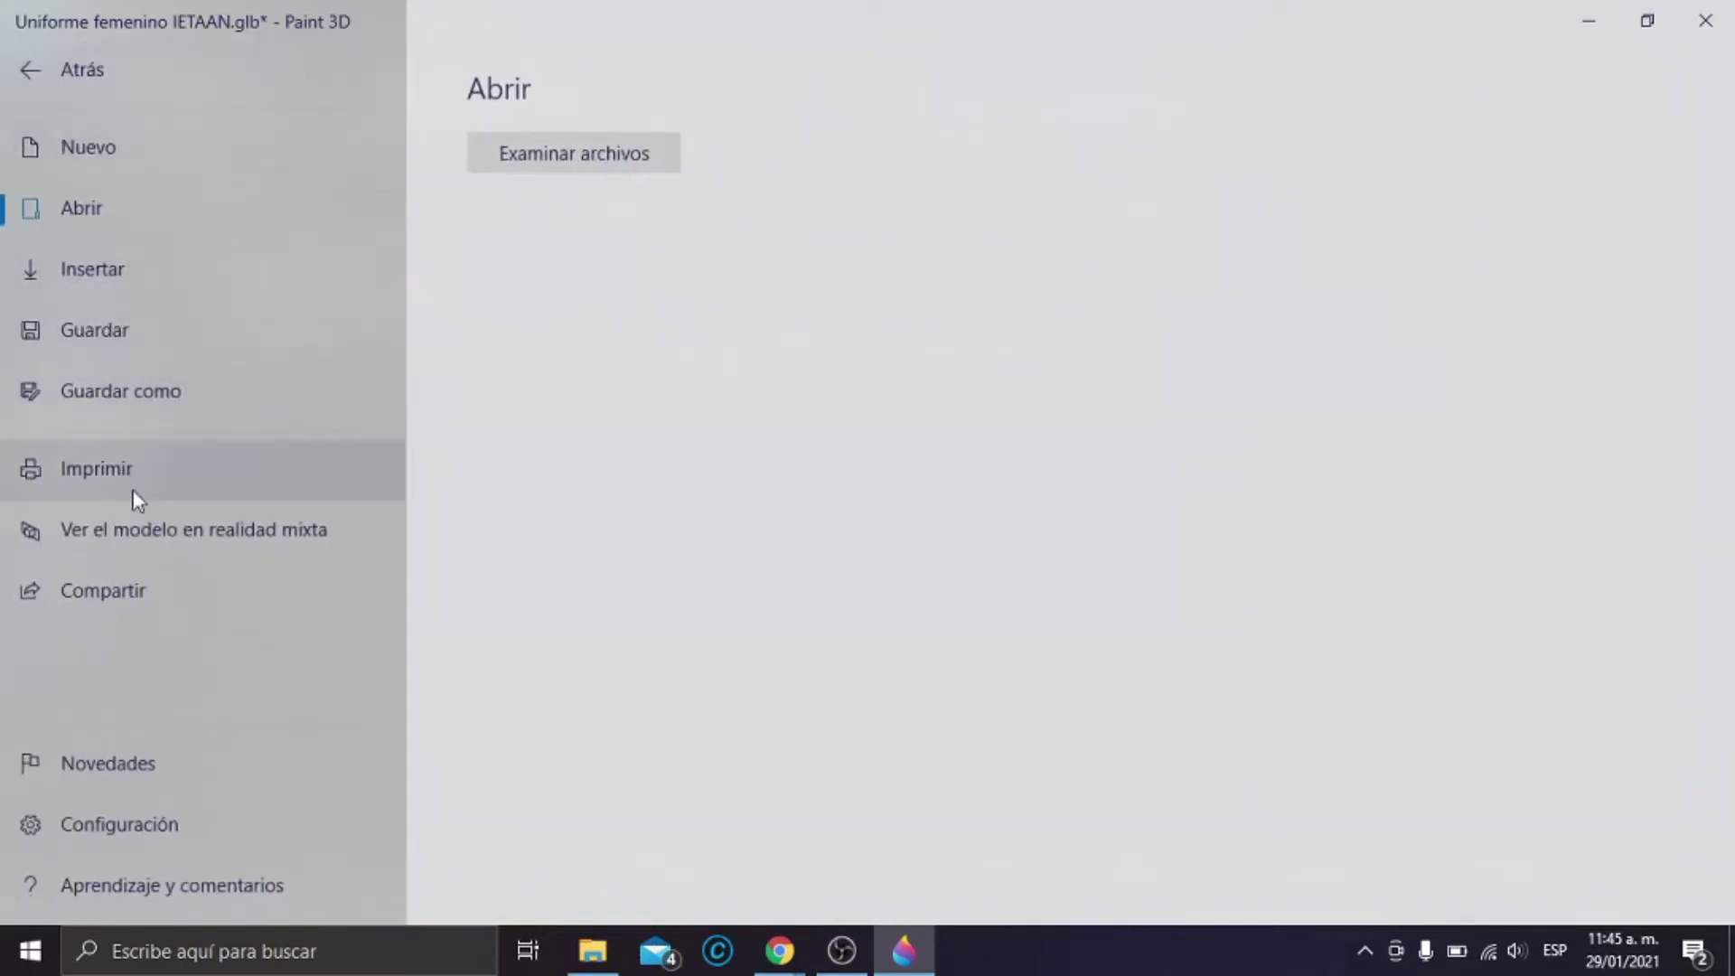
click(164, 411)
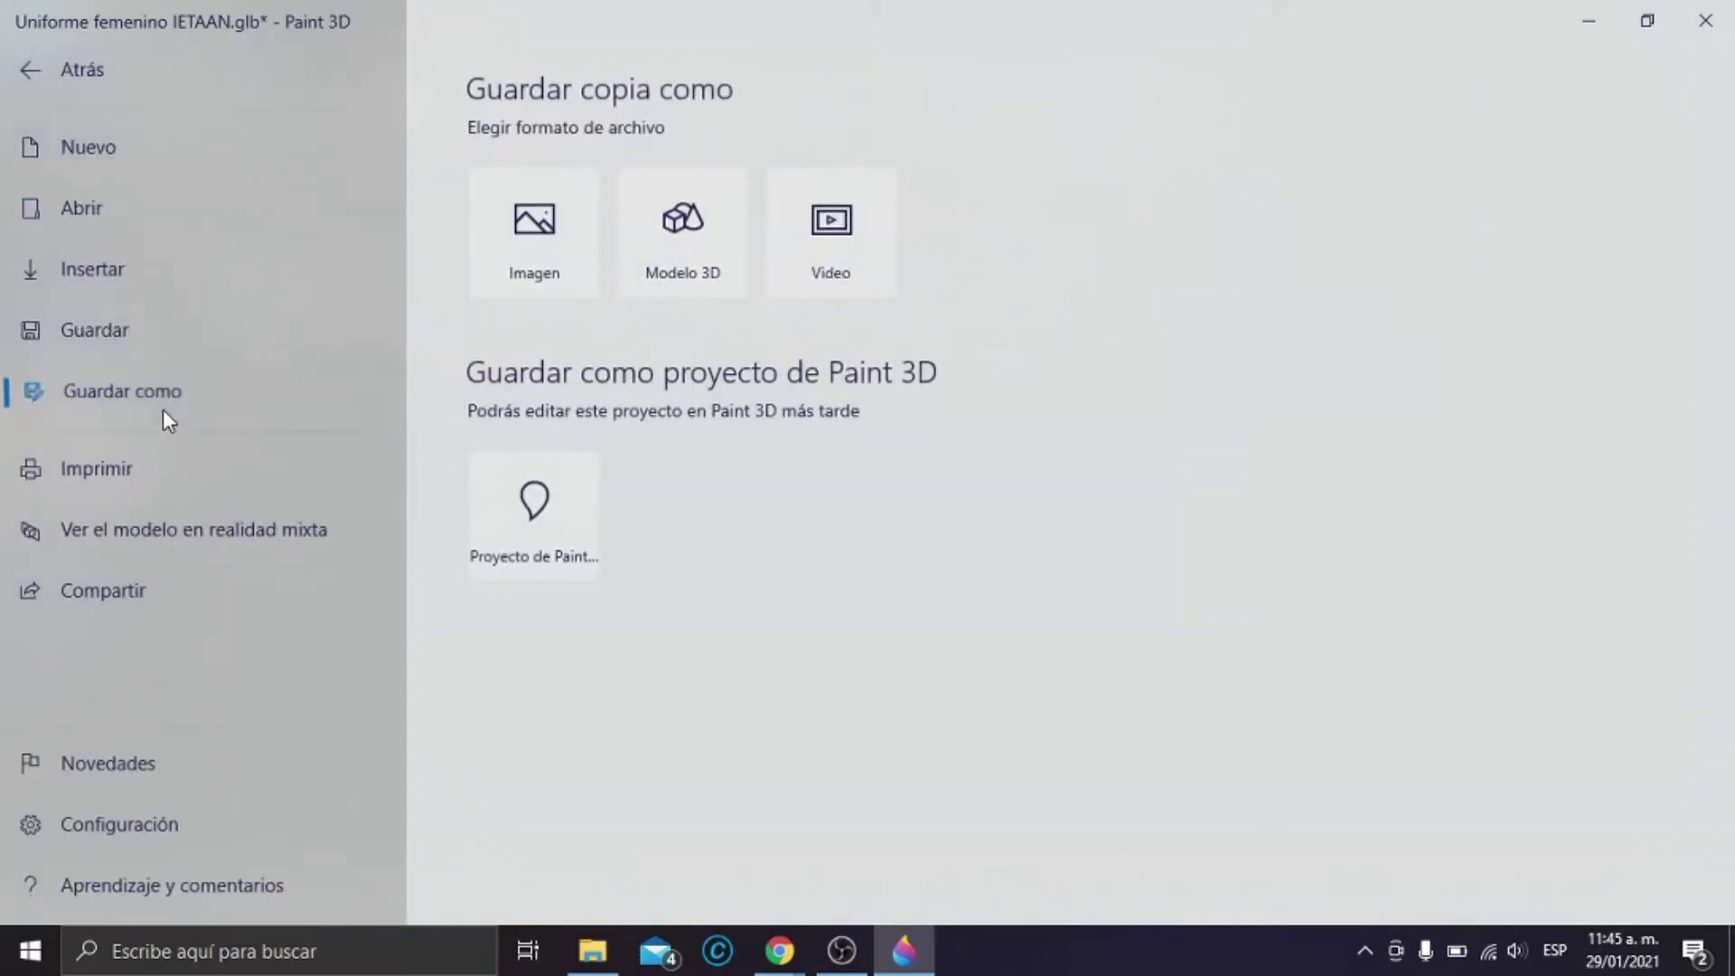
click(690, 230)
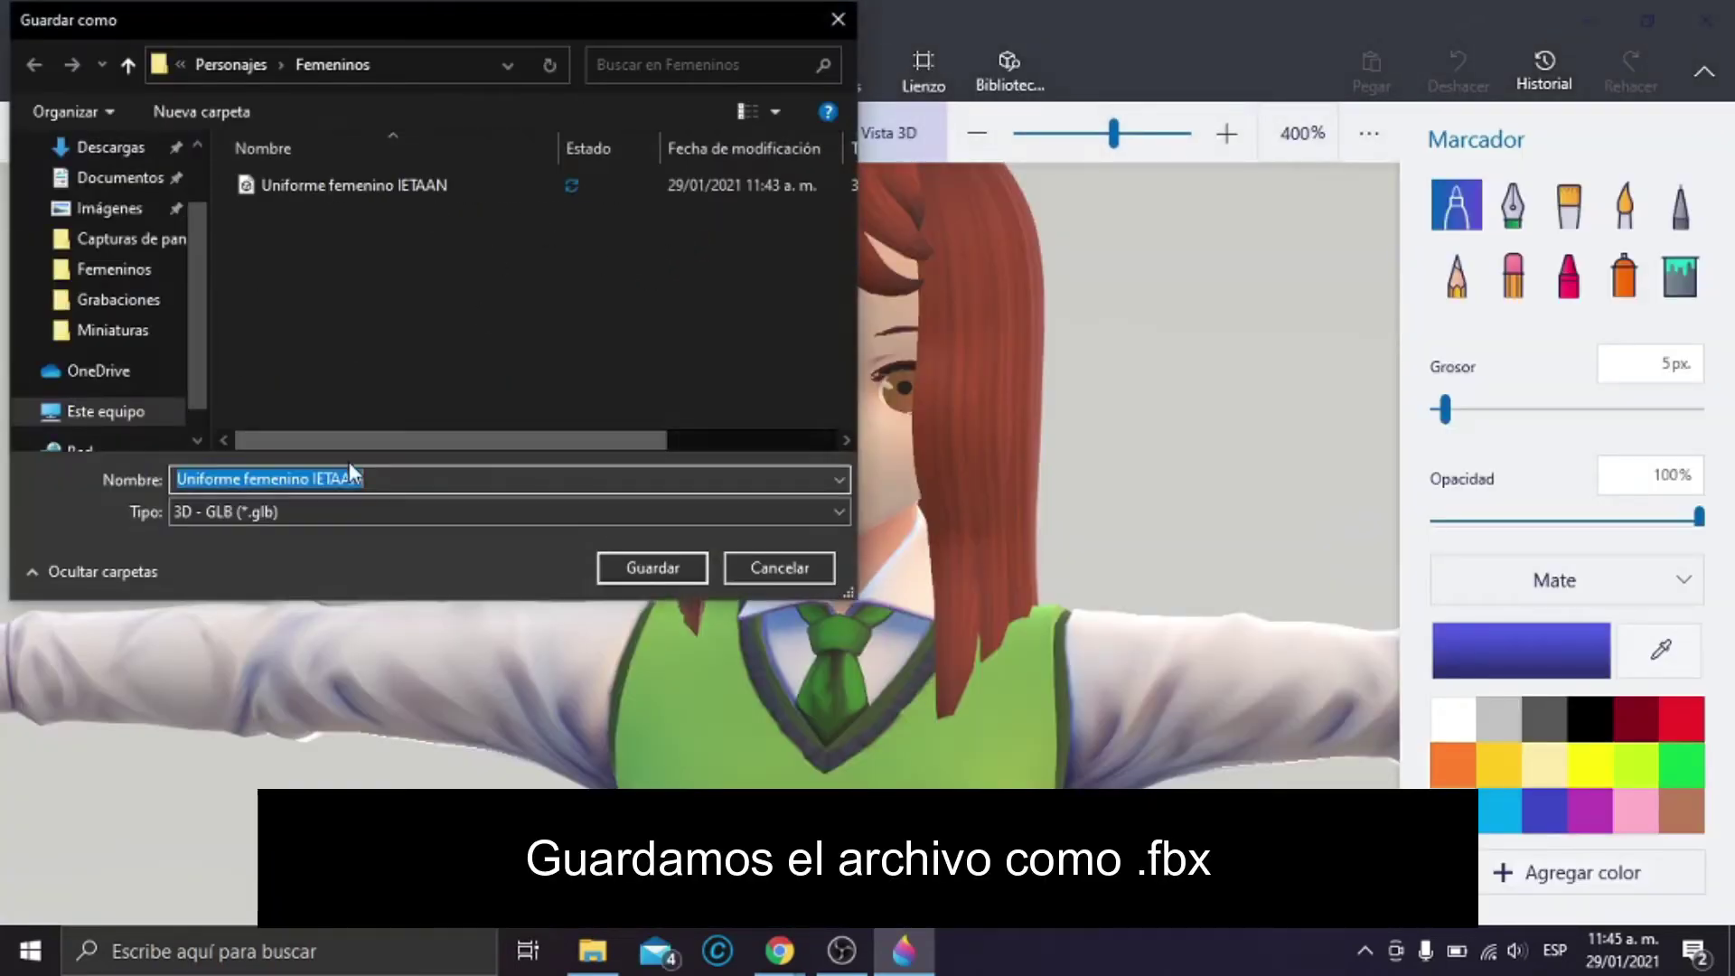
click(275, 513)
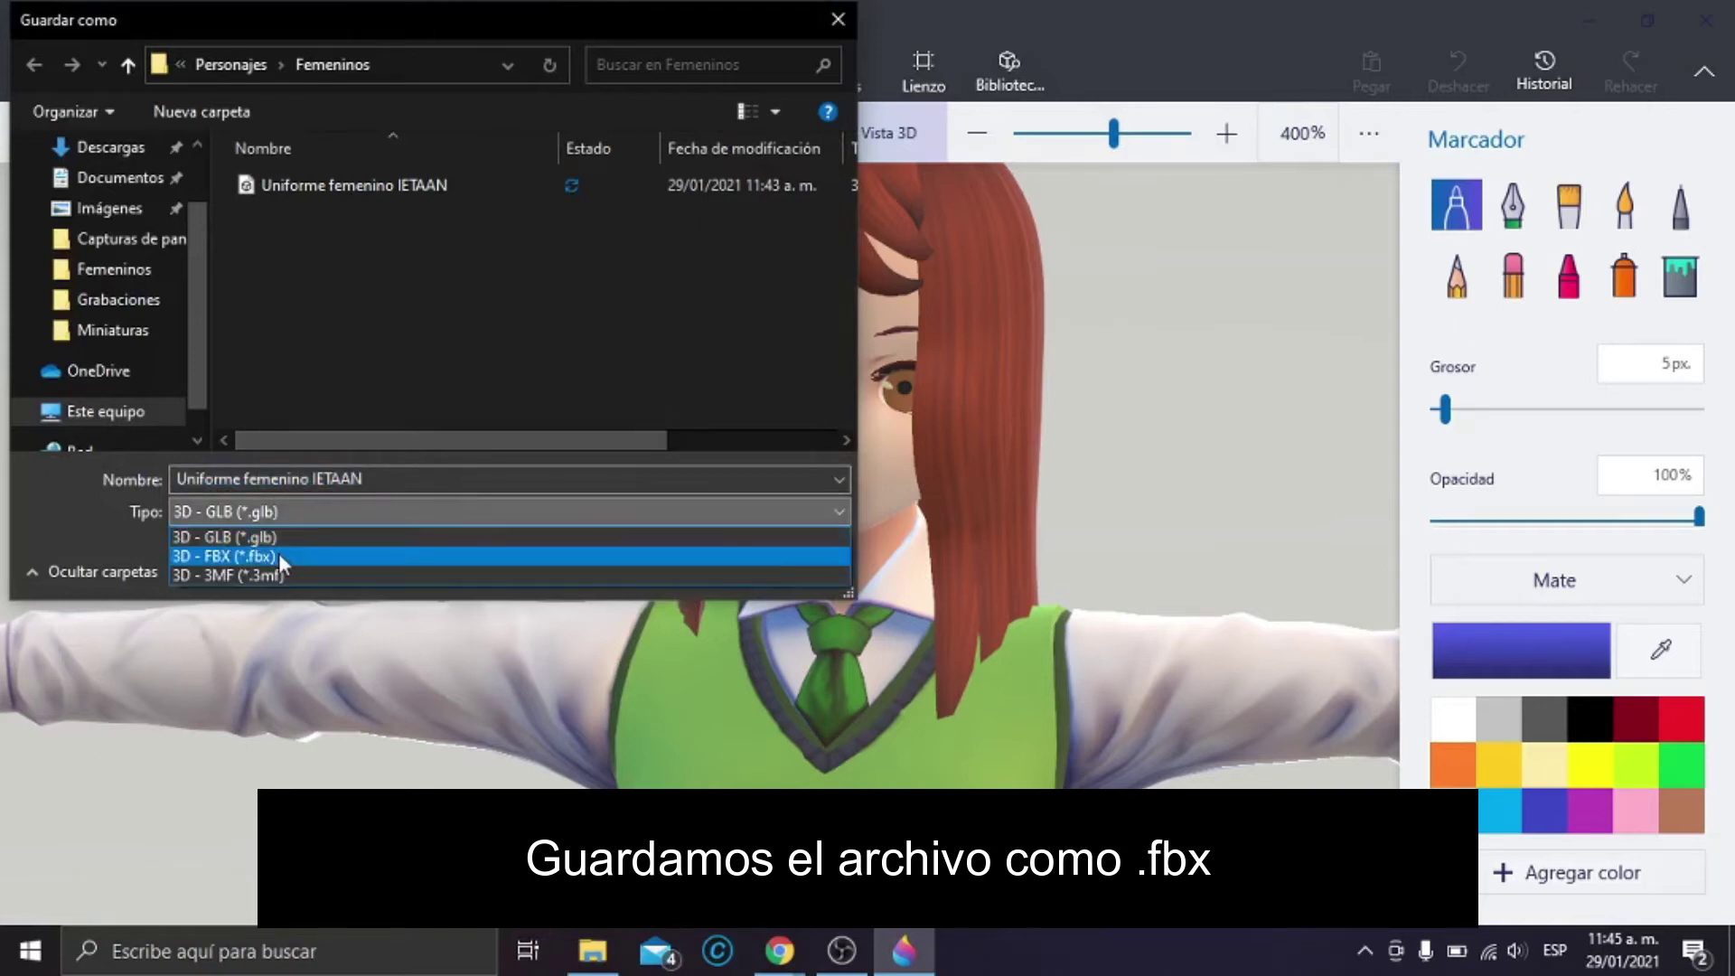
click(266, 557)
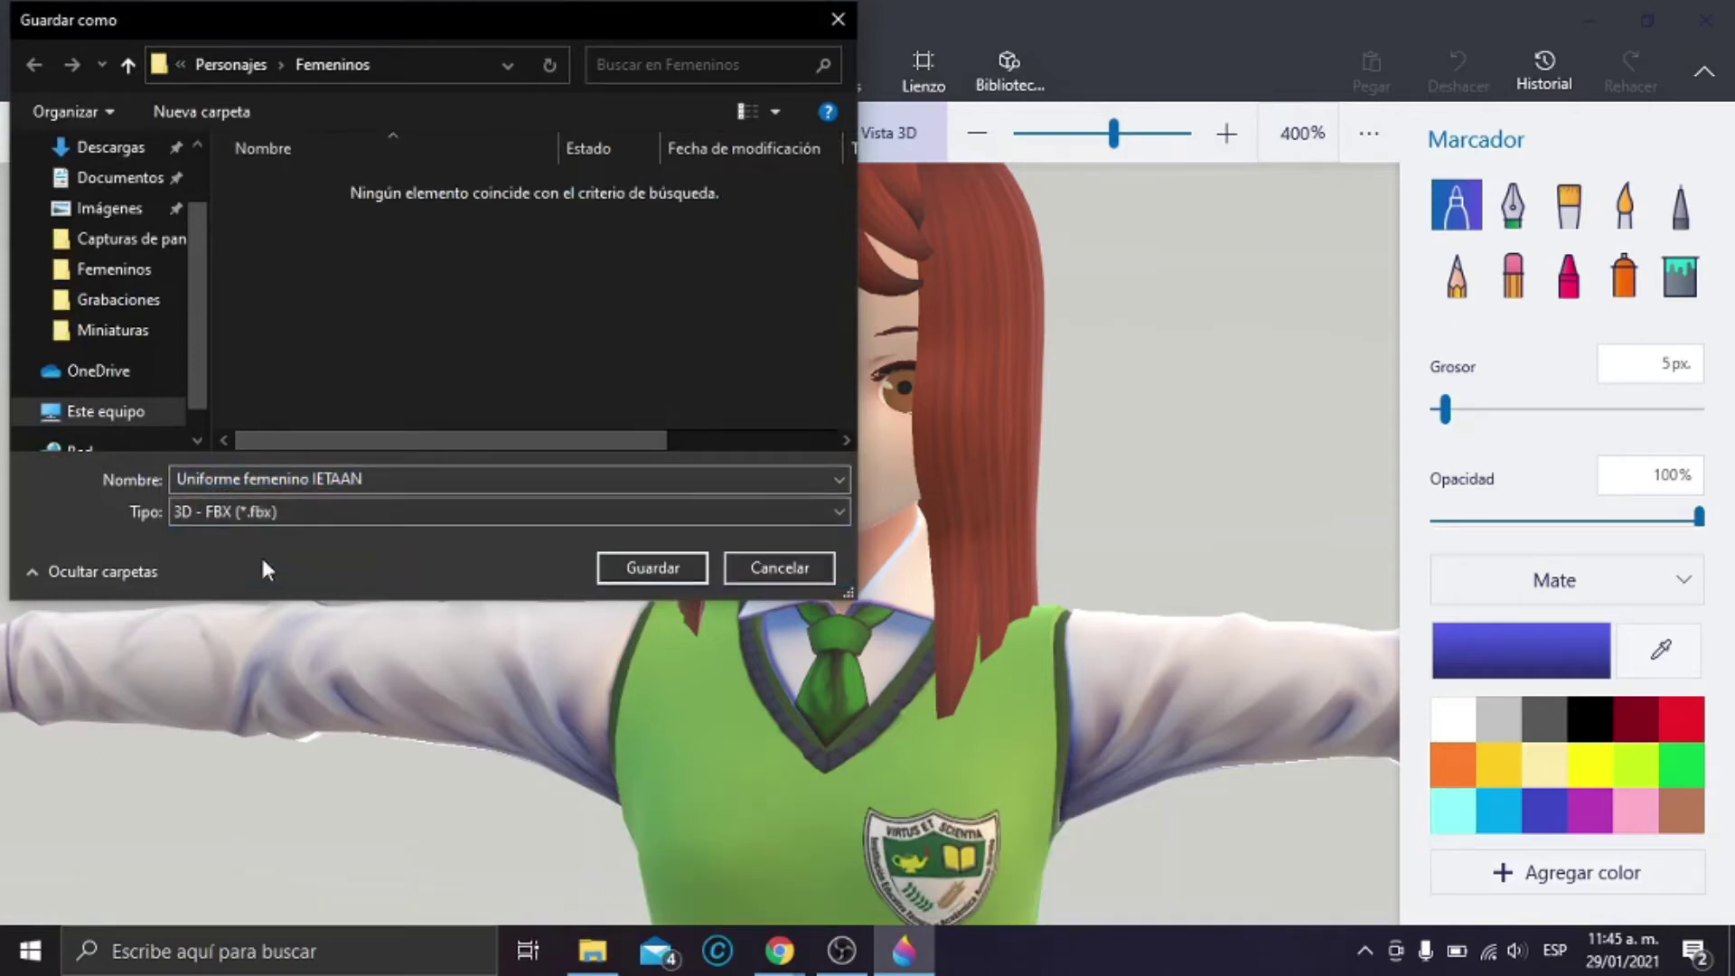
click(612, 567)
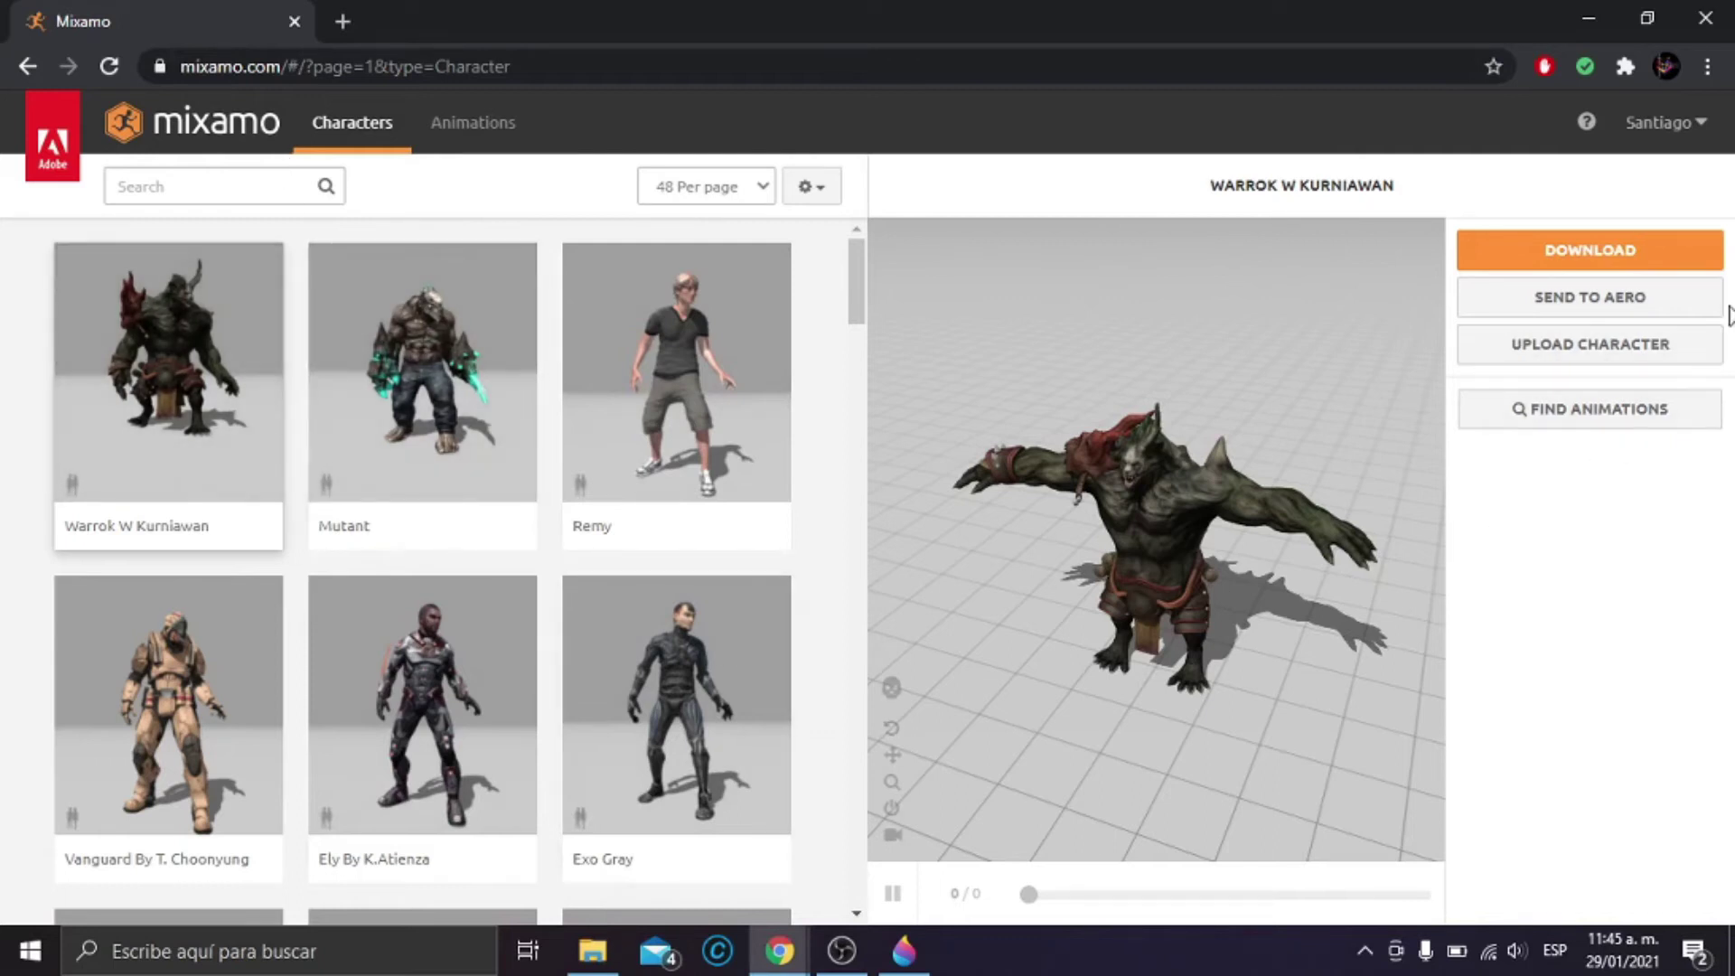
- Upload the newest Uniforme femenino IETAAN file as a new Mixamo character
click(1600, 354)
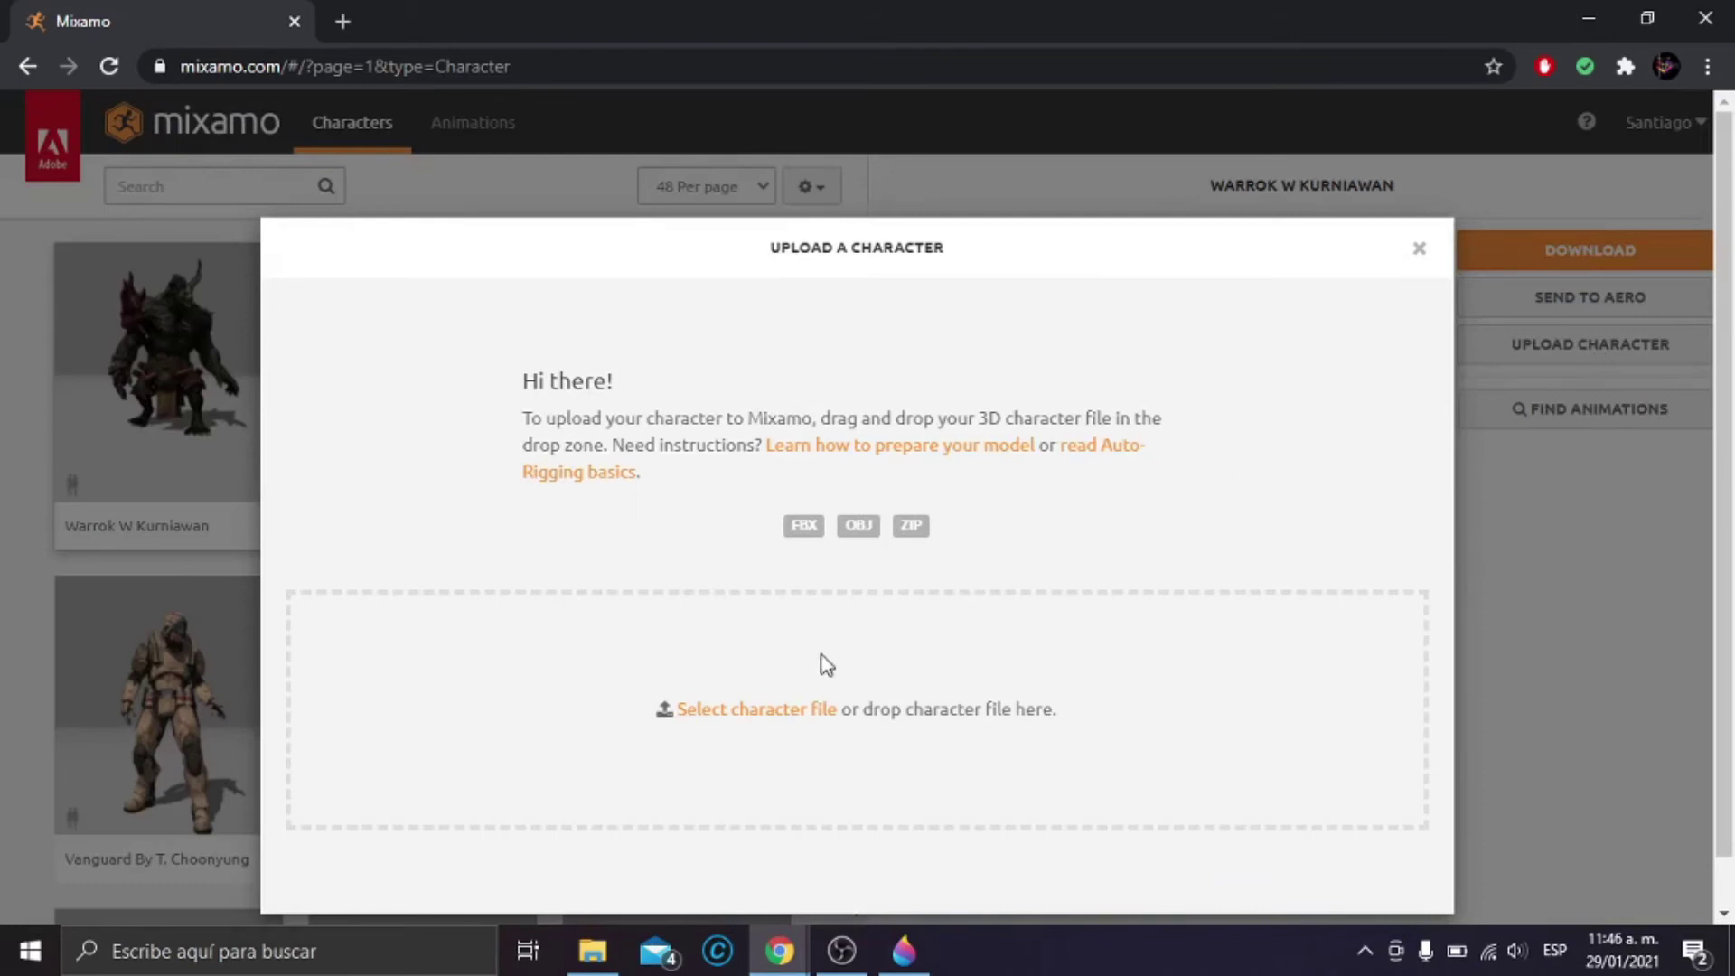
click(822, 709)
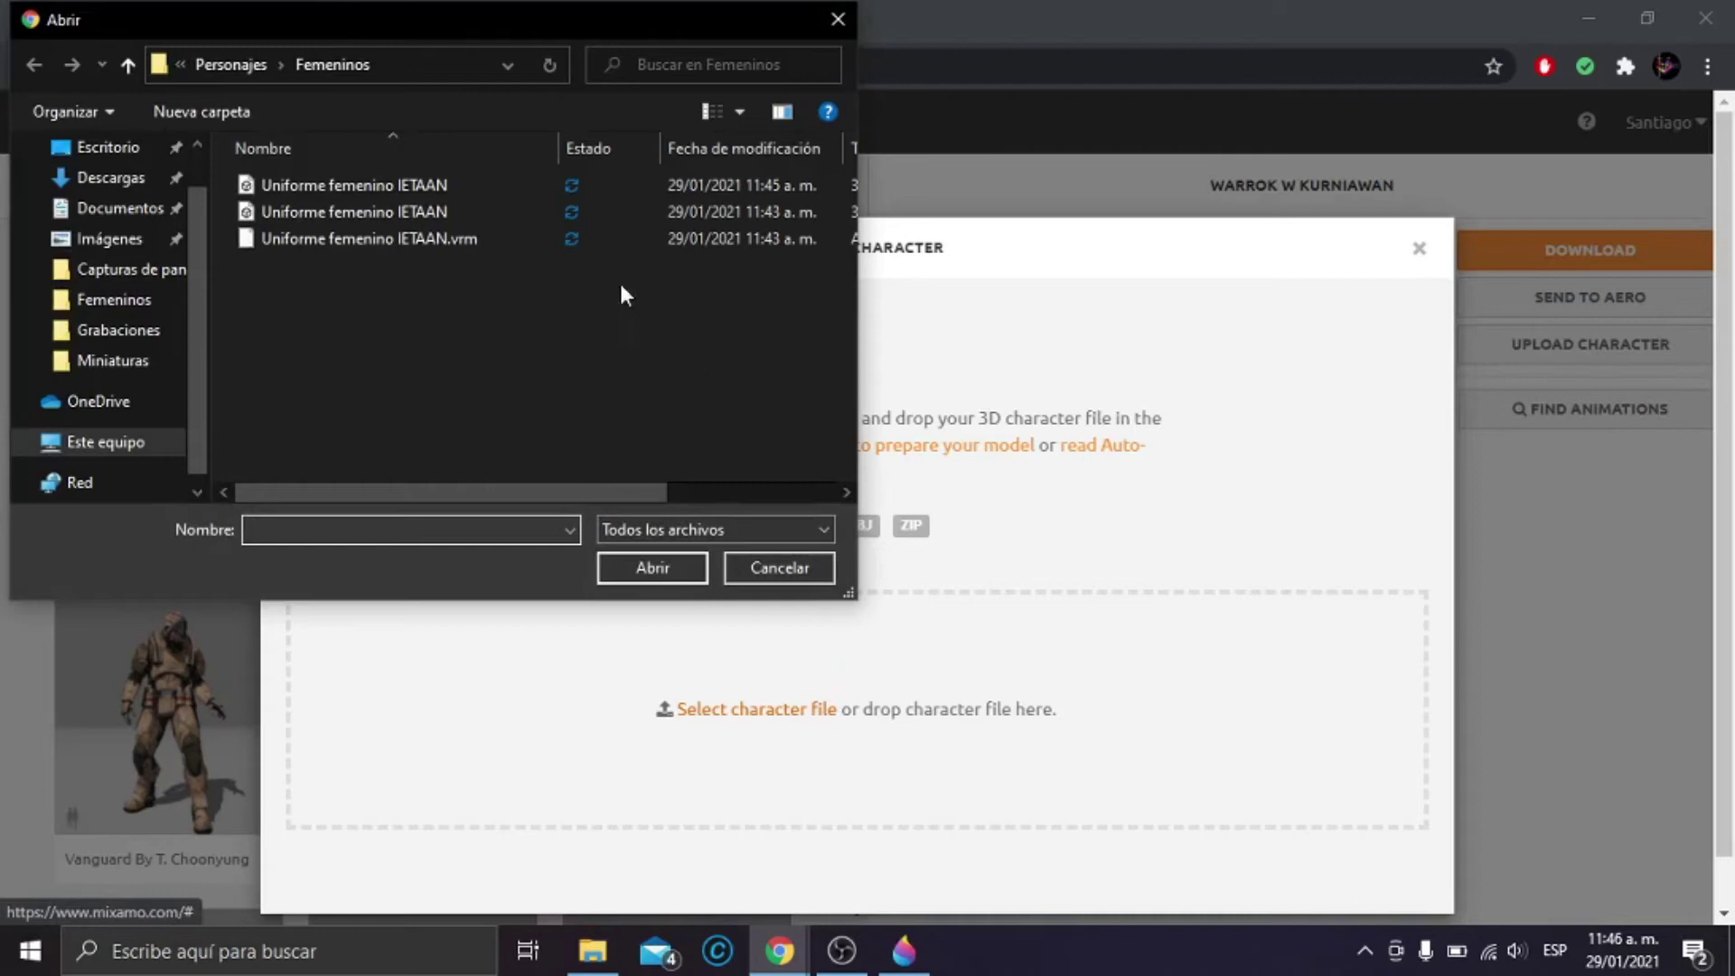
click(441, 181)
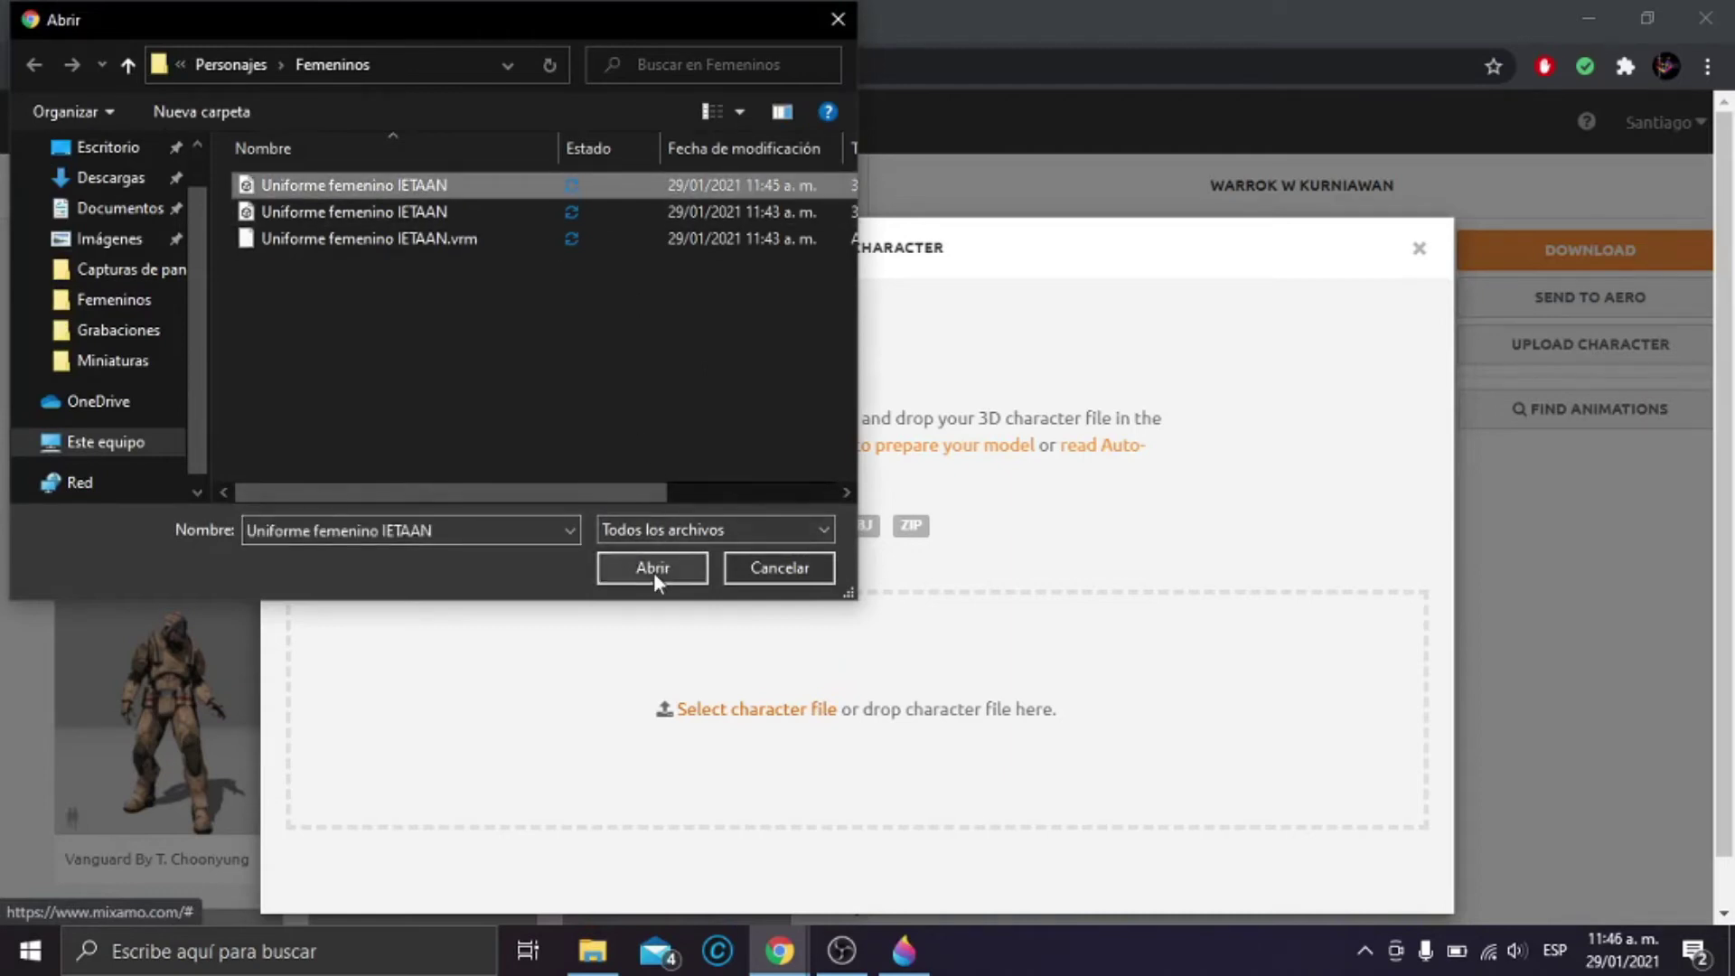
click(653, 572)
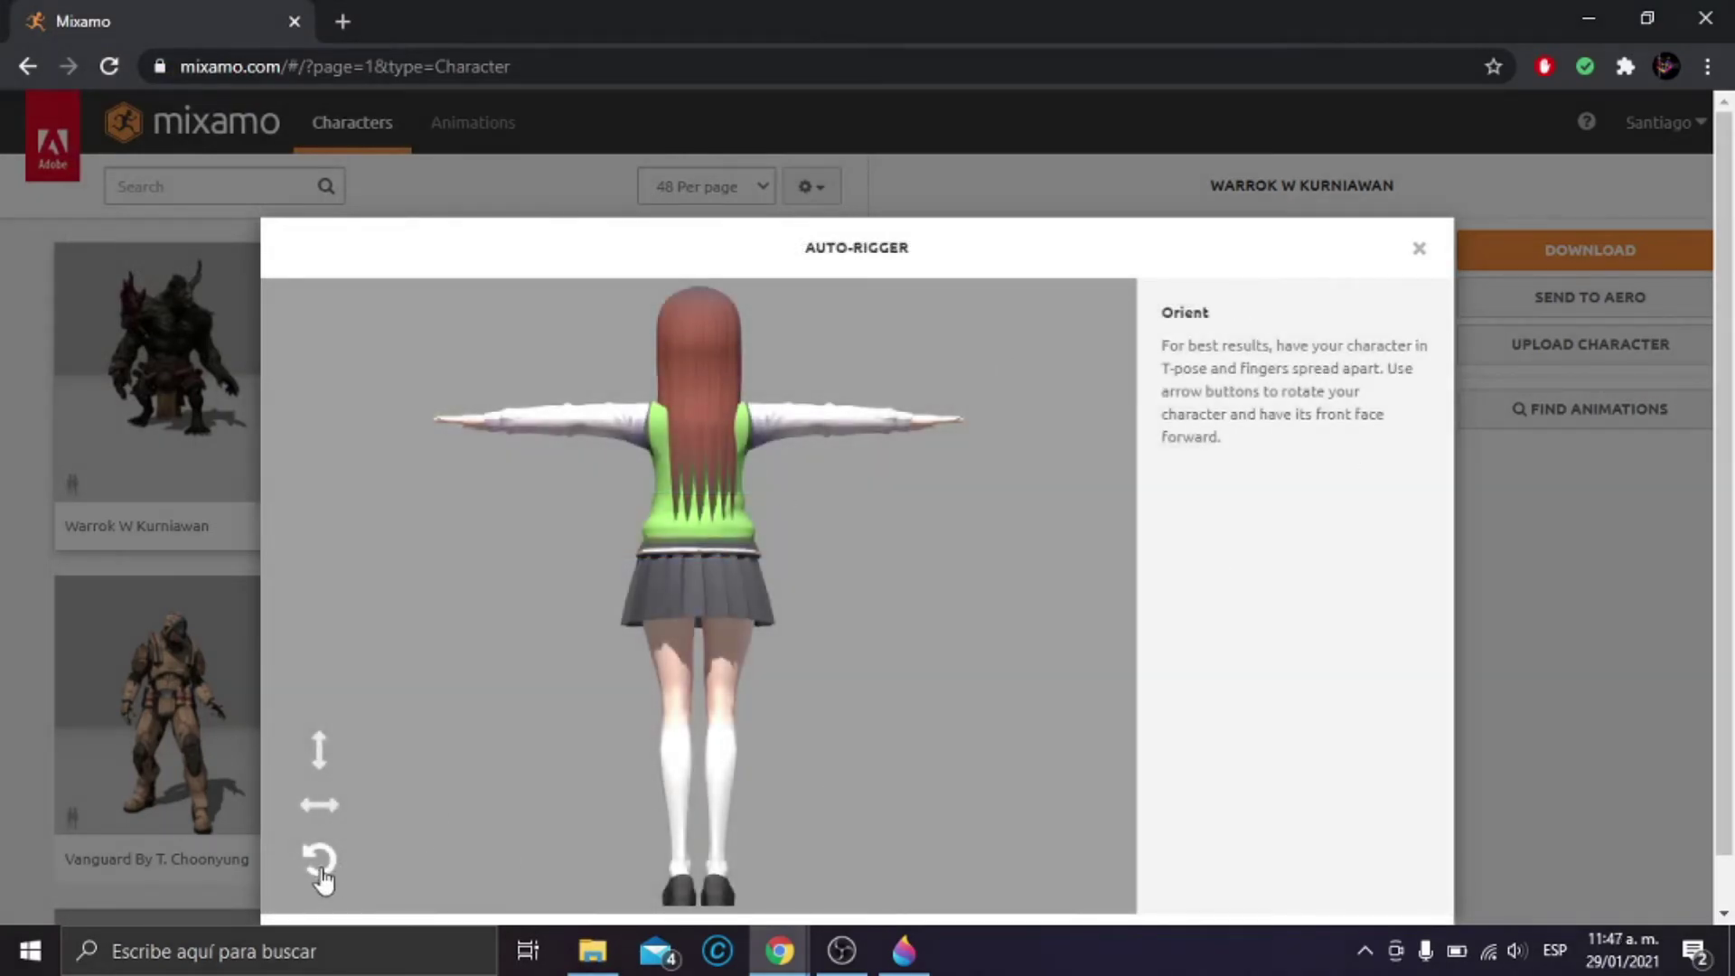
- Rotate the character upright to face the front and advance to marker placement
click(329, 863)
click(330, 863)
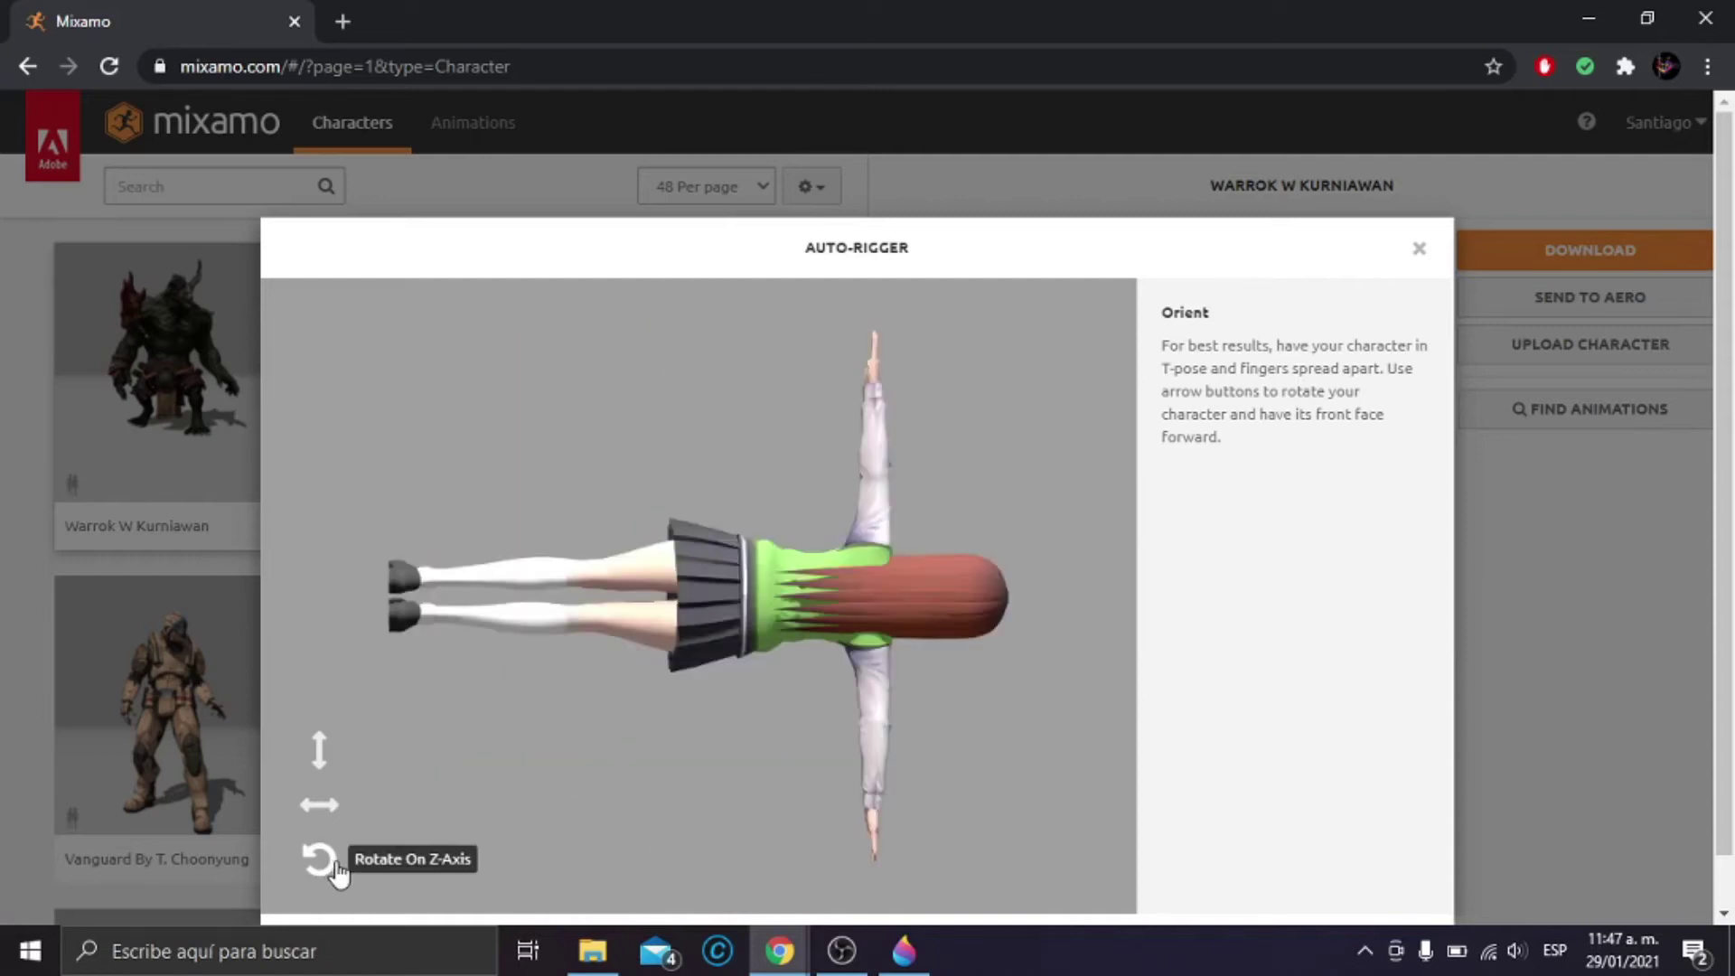
click(330, 863)
click(320, 806)
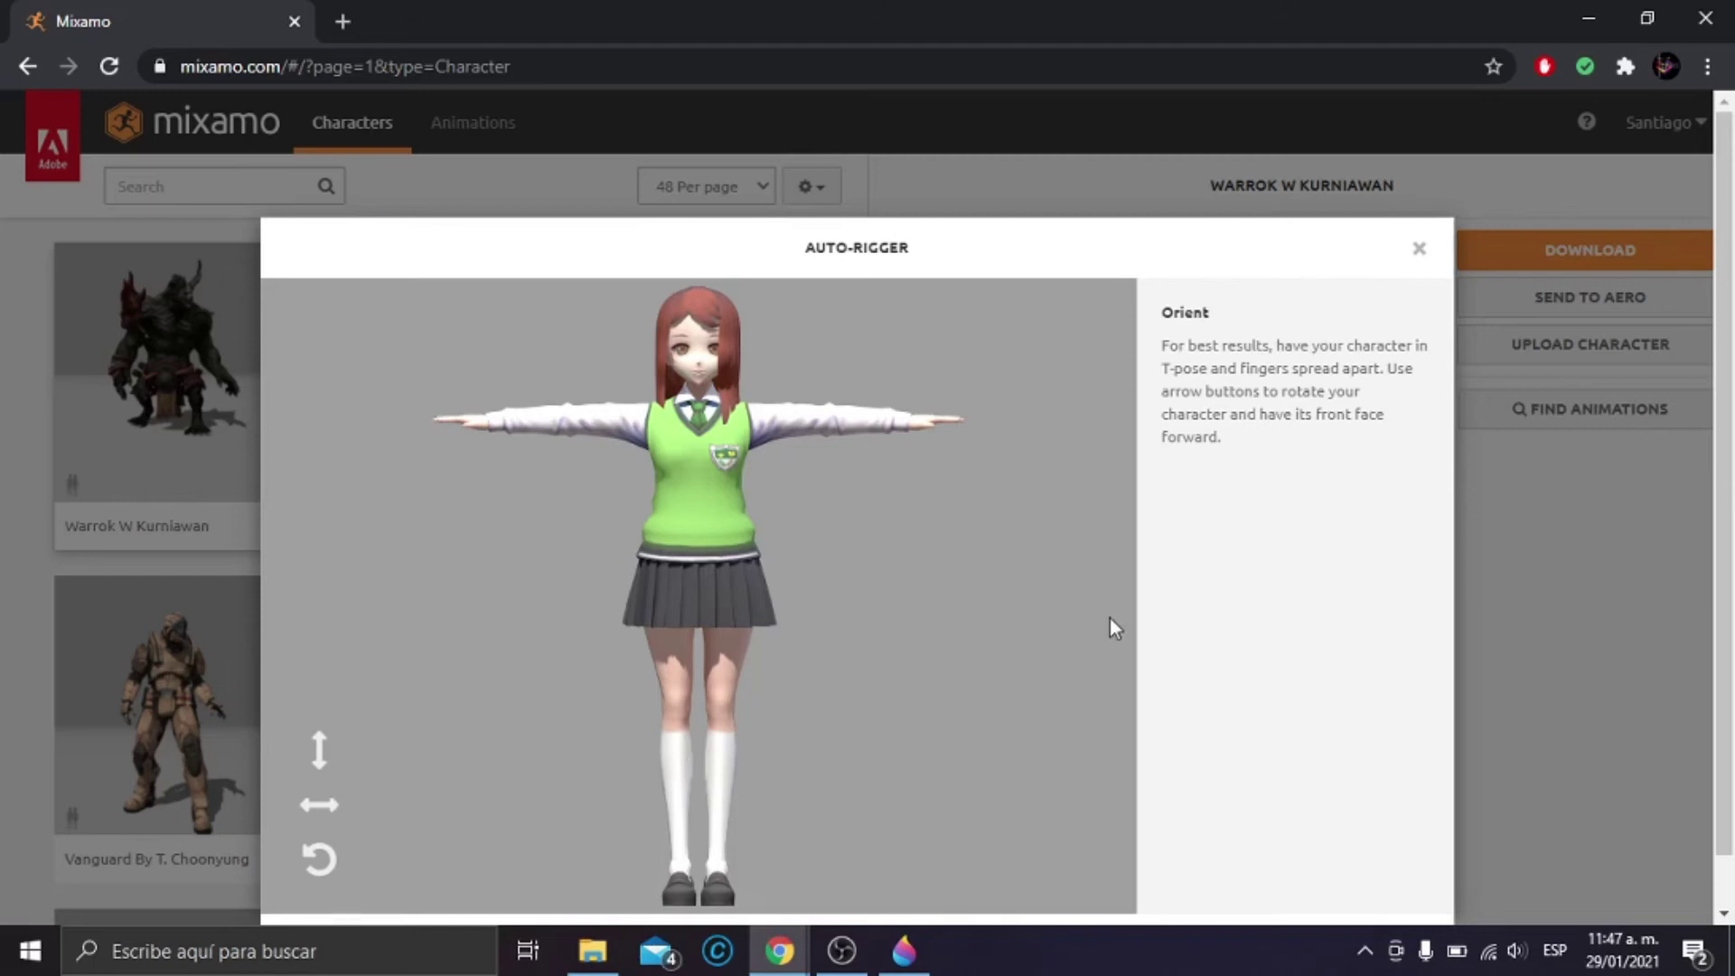
scroll(1109, 618, down, 1)
click(1400, 893)
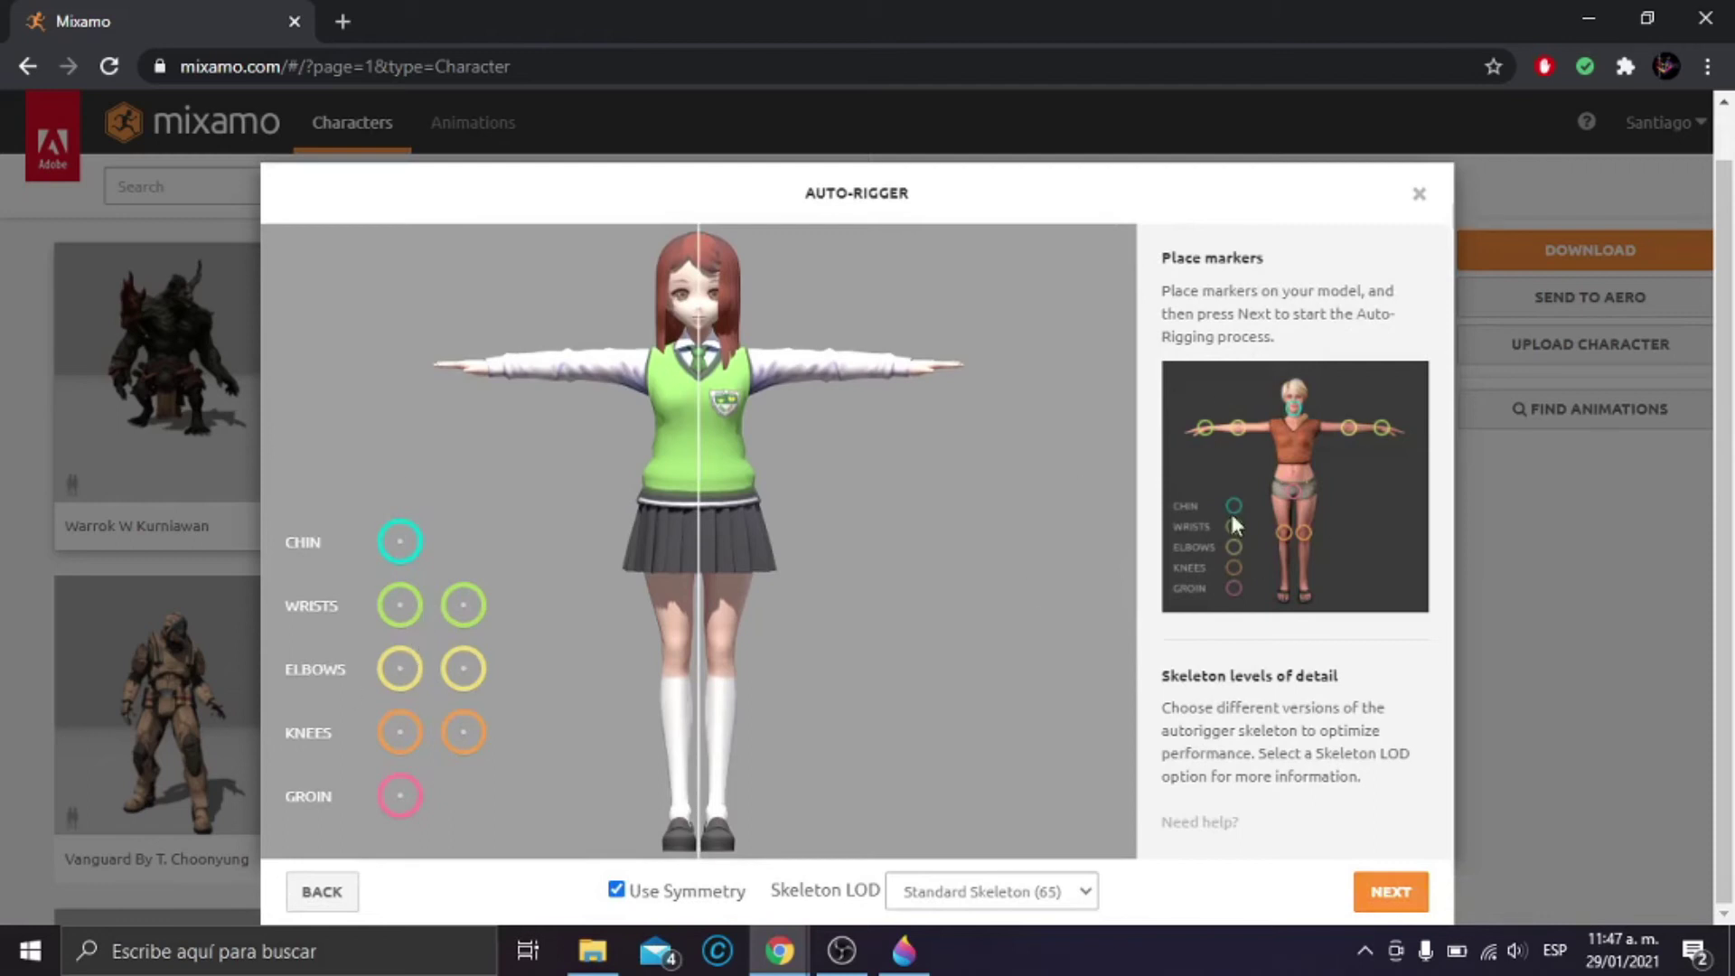
- Place the chin, elbow, wrist, knee and groin markers, then start auto-rigging
drag(400, 542, 699, 318)
mouse_move(399, 669)
mouse_down()
mouse_move(588, 368)
mouse_move(569, 366)
mouse_up()
drag(399, 604, 494, 366)
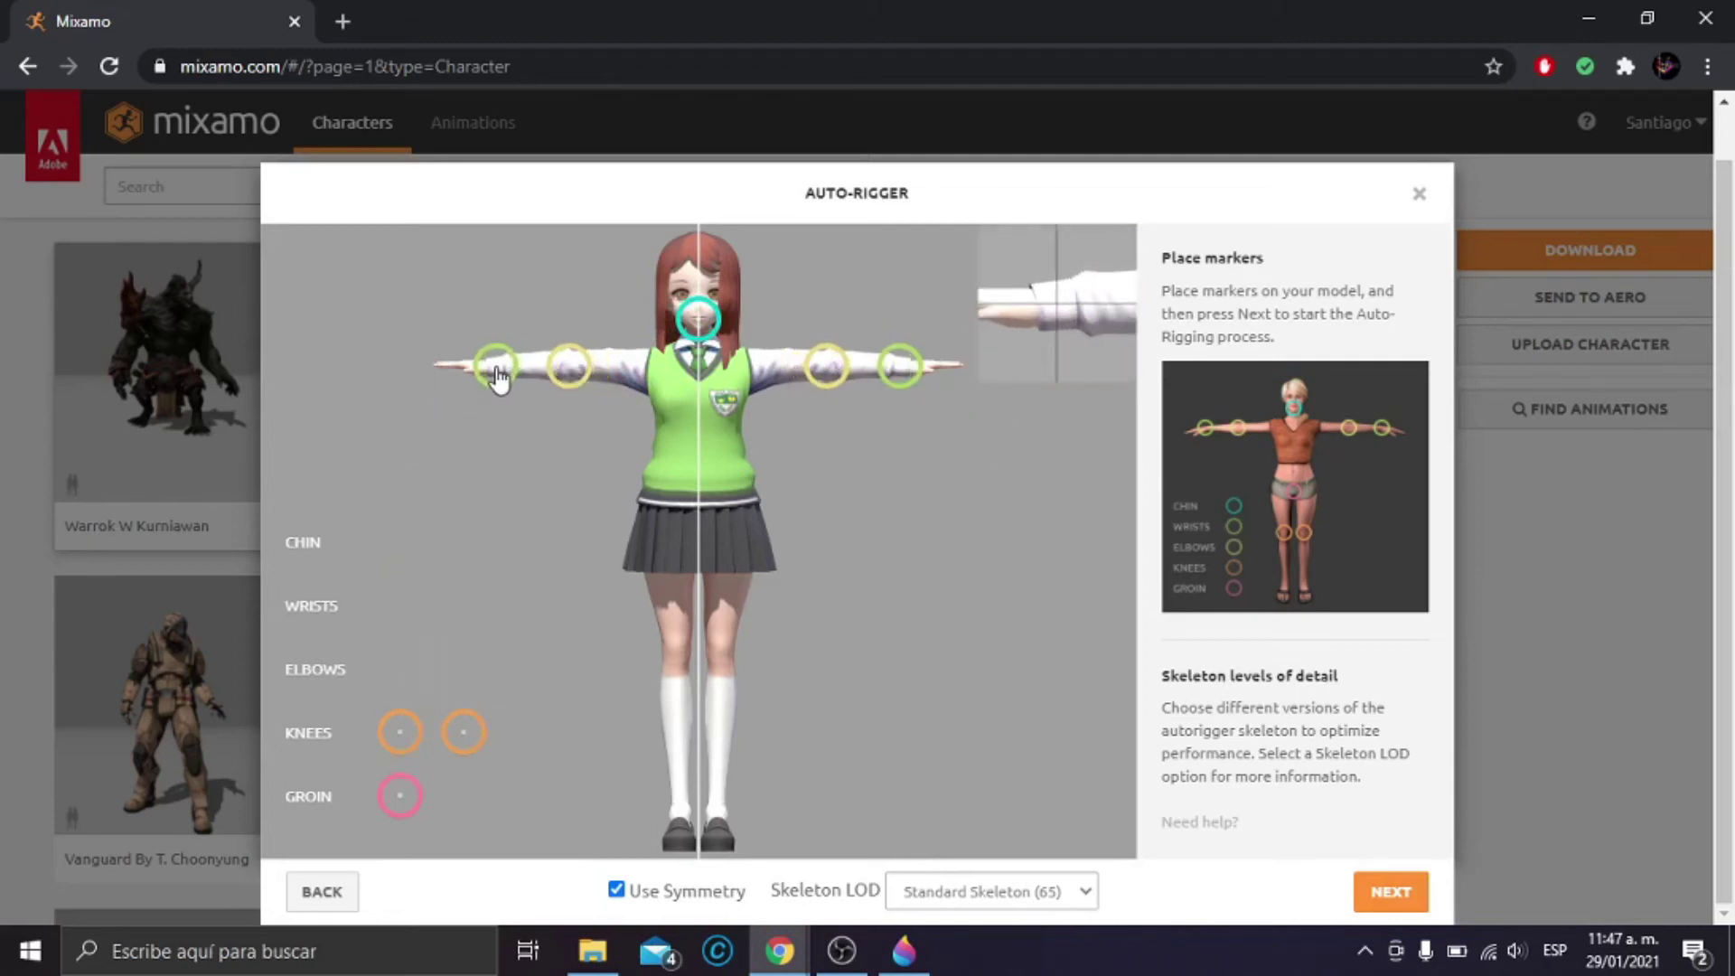
drag(399, 732, 674, 653)
mouse_move(399, 795)
mouse_down()
mouse_move(646, 554)
mouse_move(703, 533)
mouse_up()
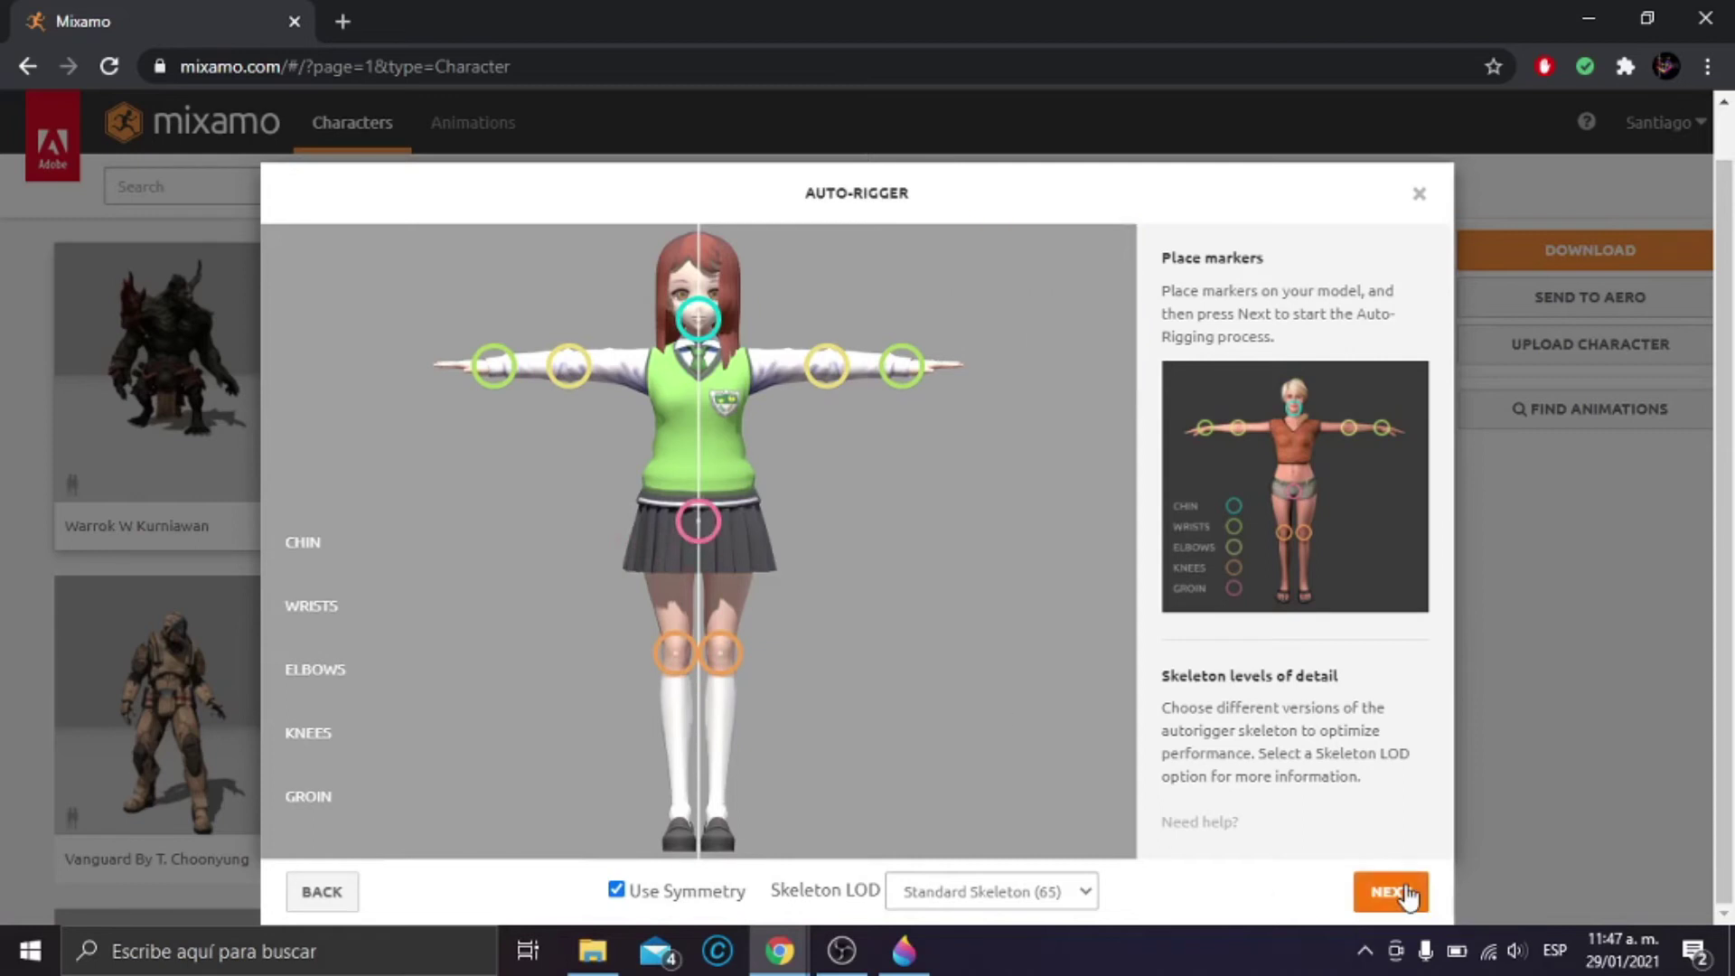
click(1403, 891)
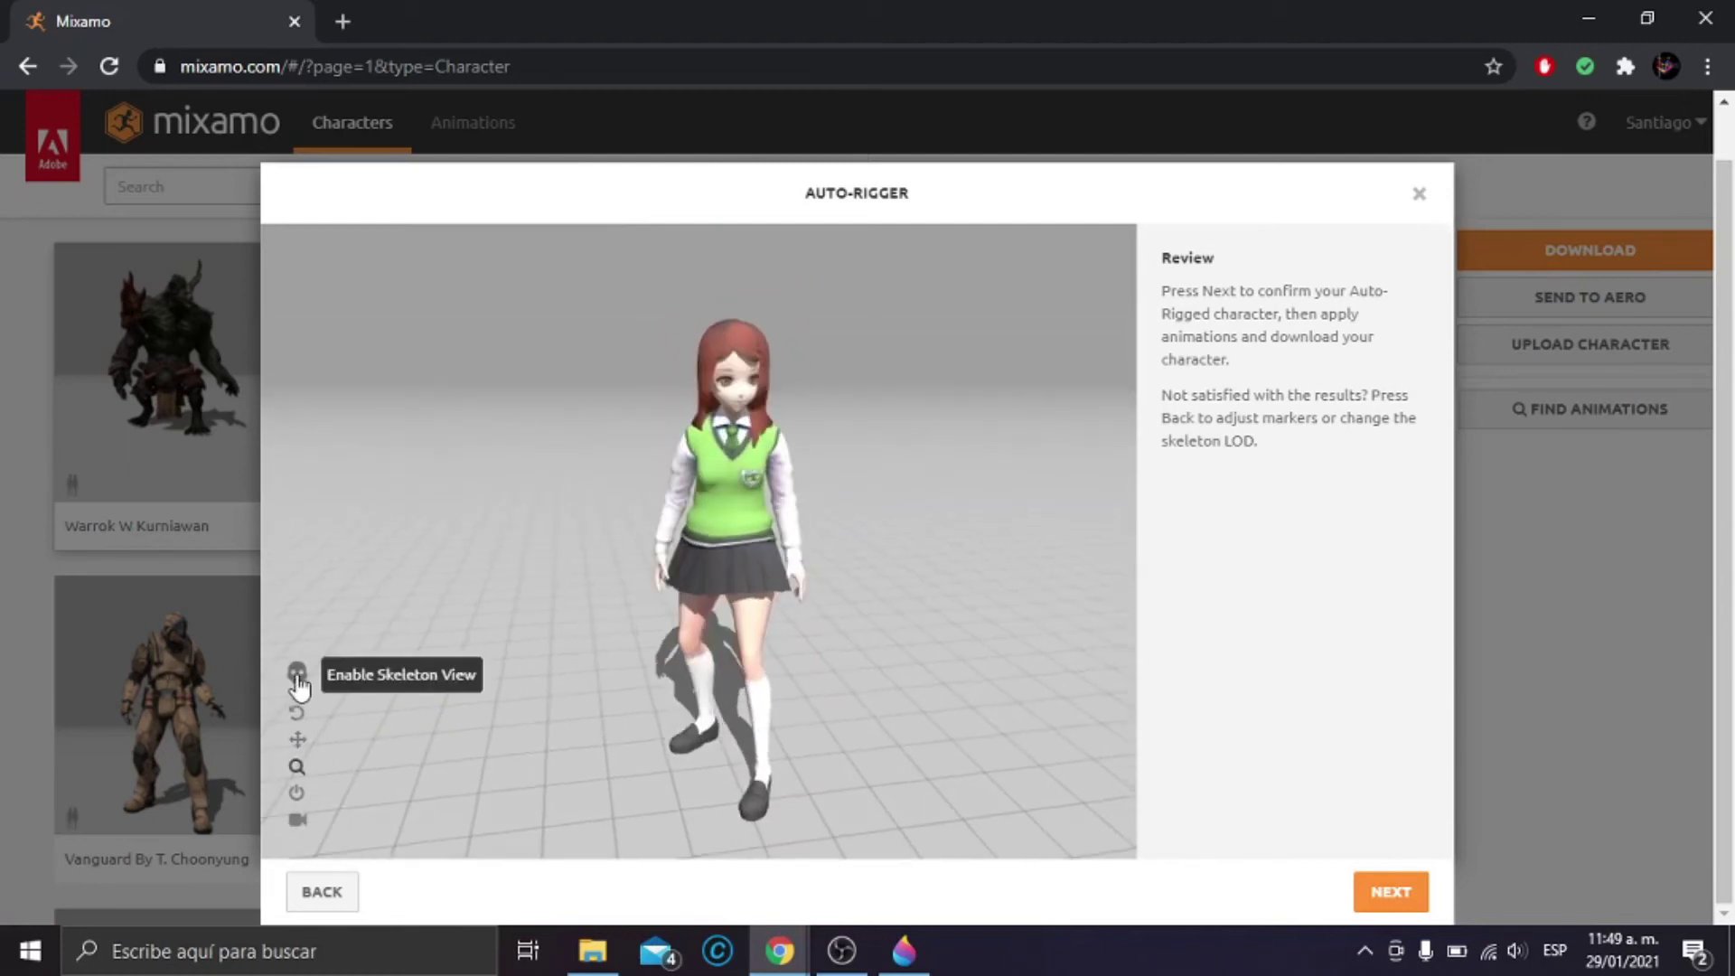
- Accept the auto-rigged character and confirm it replaces the previous one
click(1395, 897)
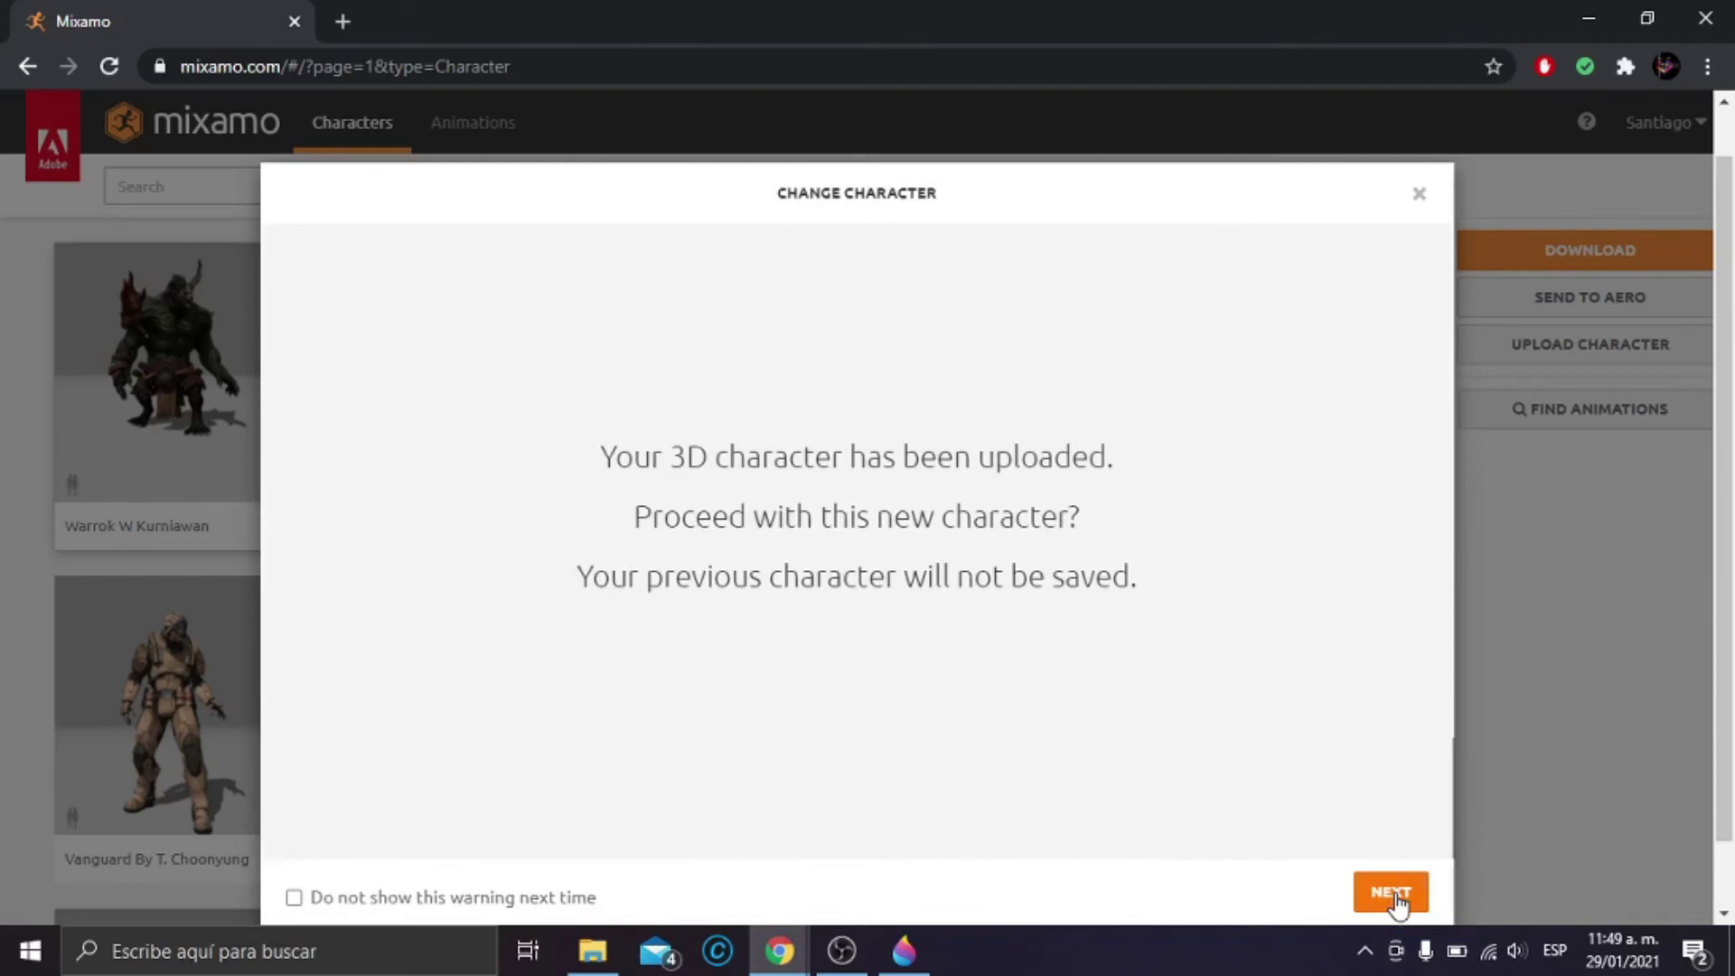
click(1392, 894)
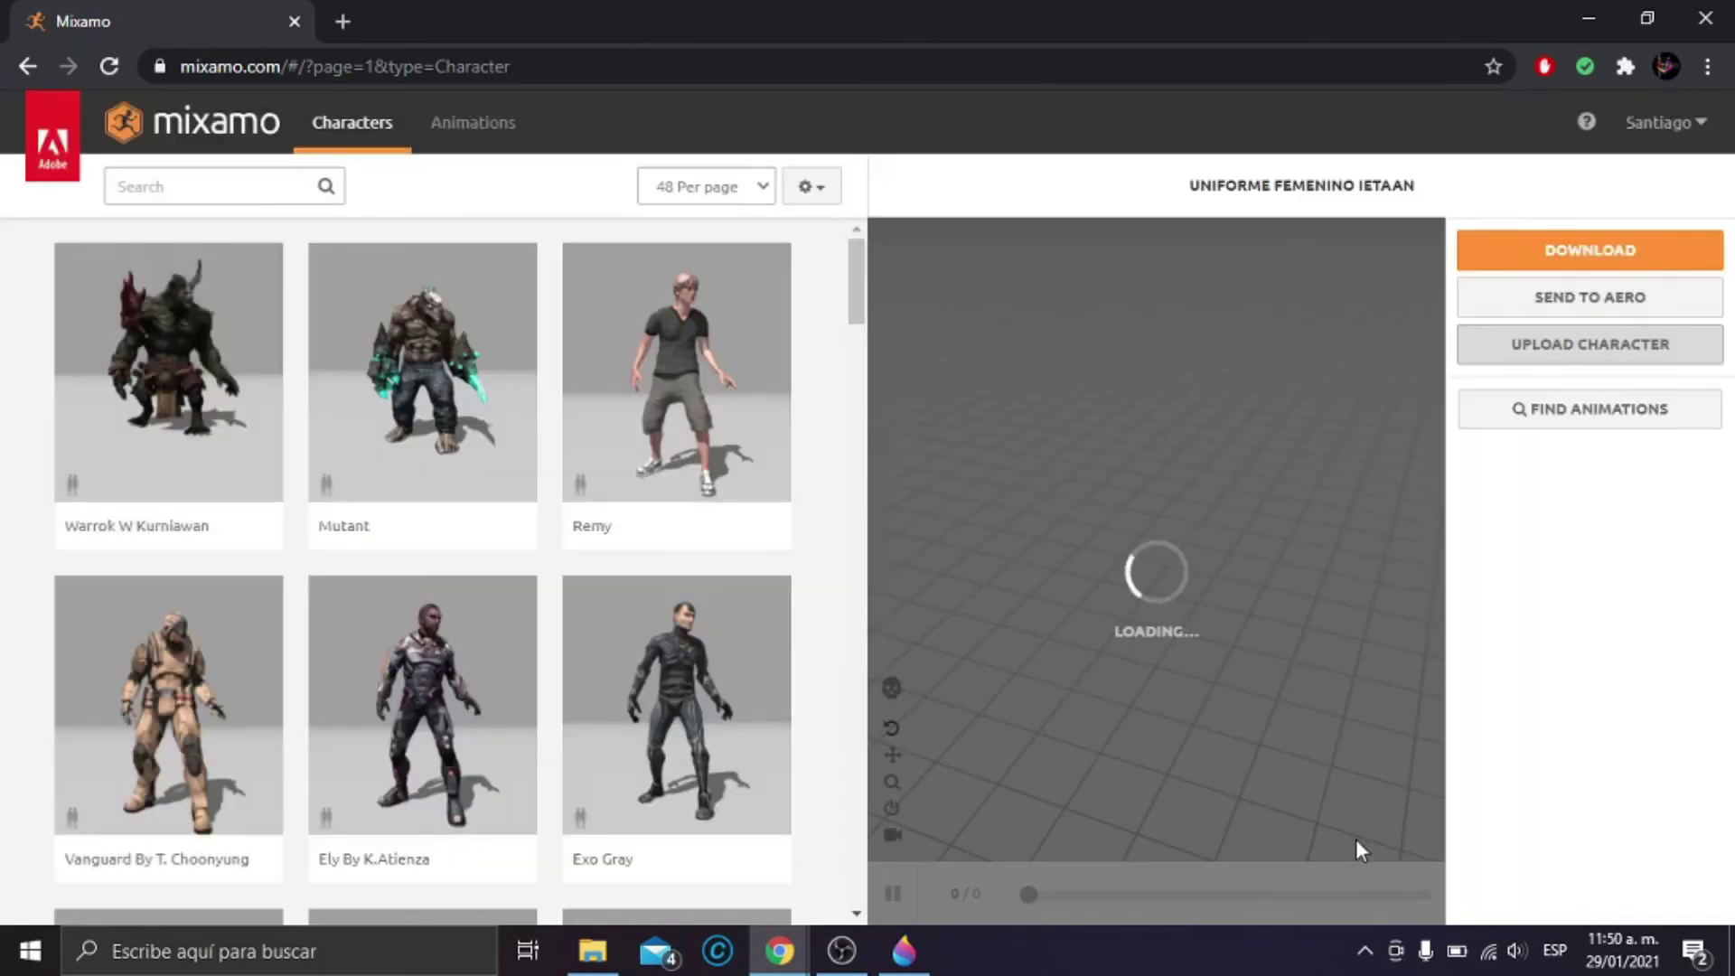
- Browse the Animations catalogue with the character previewing Taunt, camera lowered to eye level
drag(1355, 849, 1148, 587)
scroll(1147, 589, up, 3)
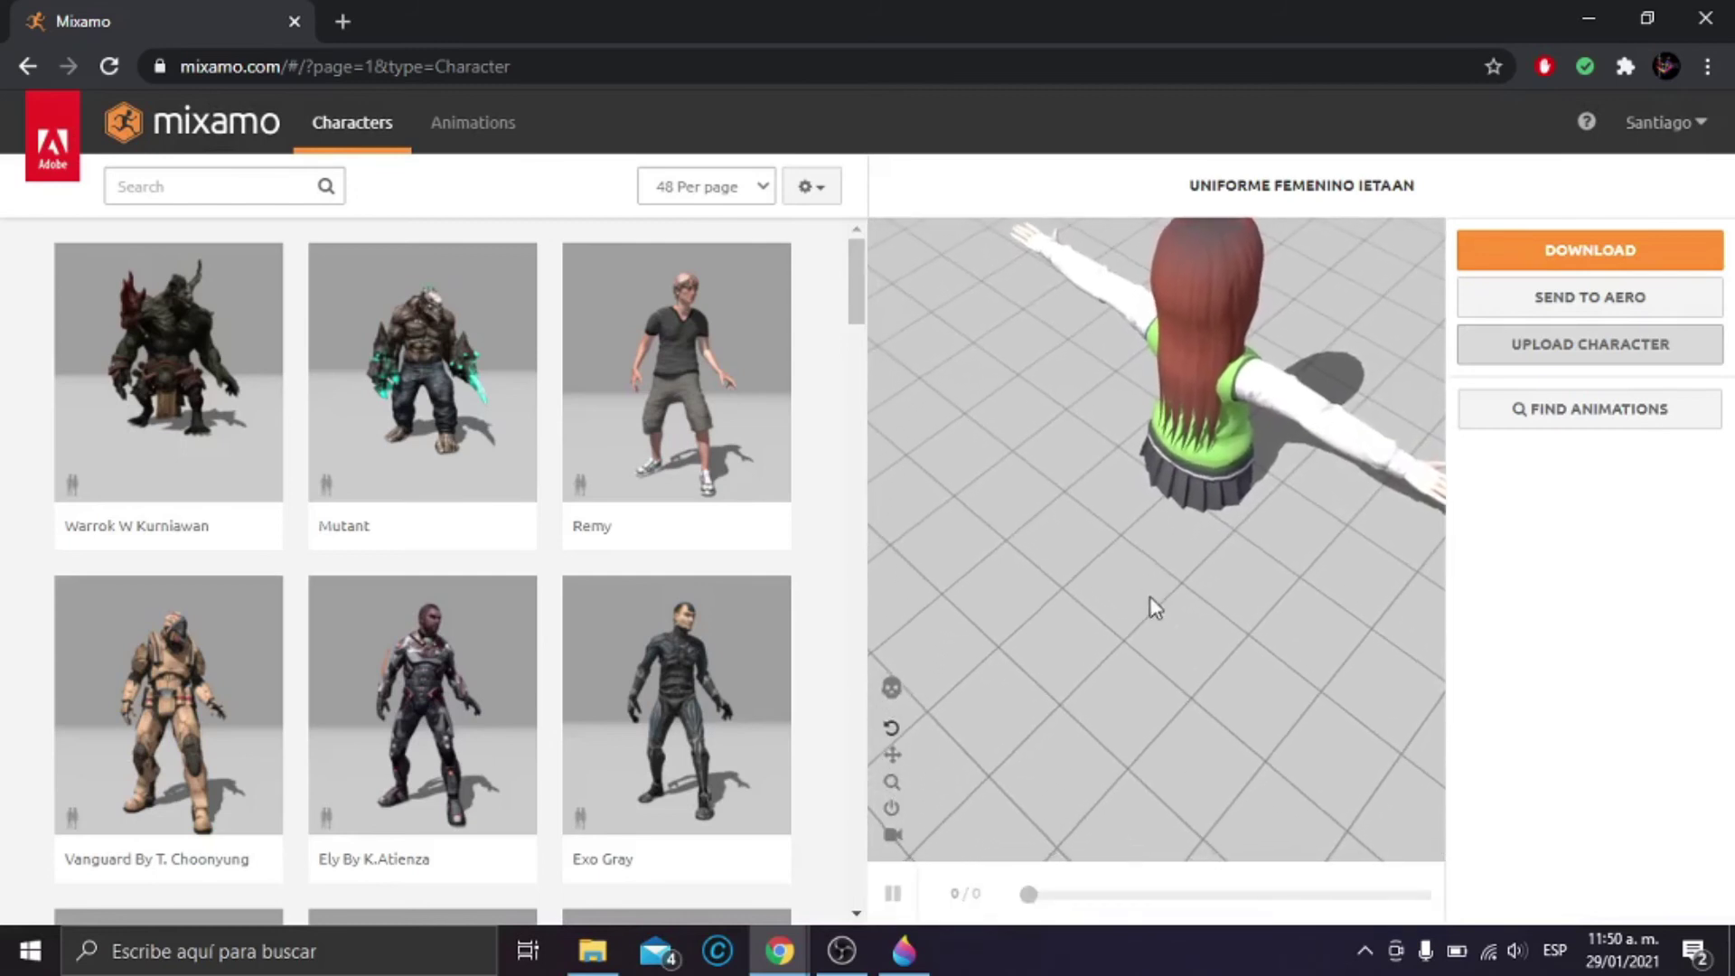
click(476, 134)
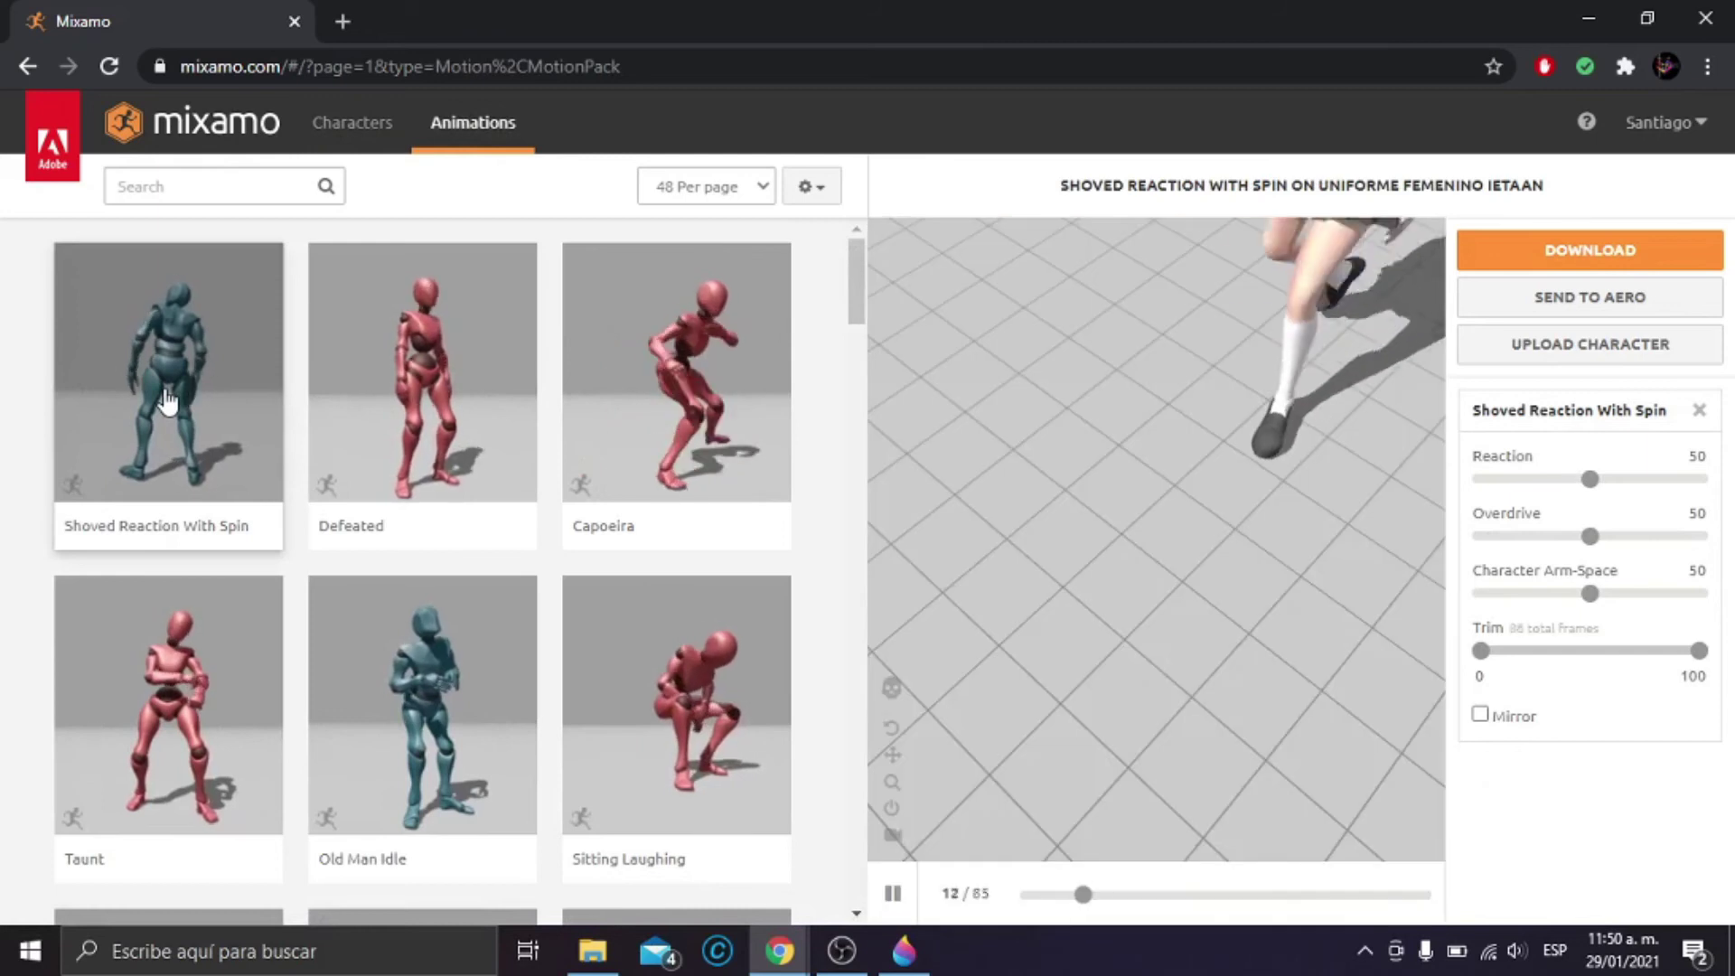
scroll(1193, 349, down, 5)
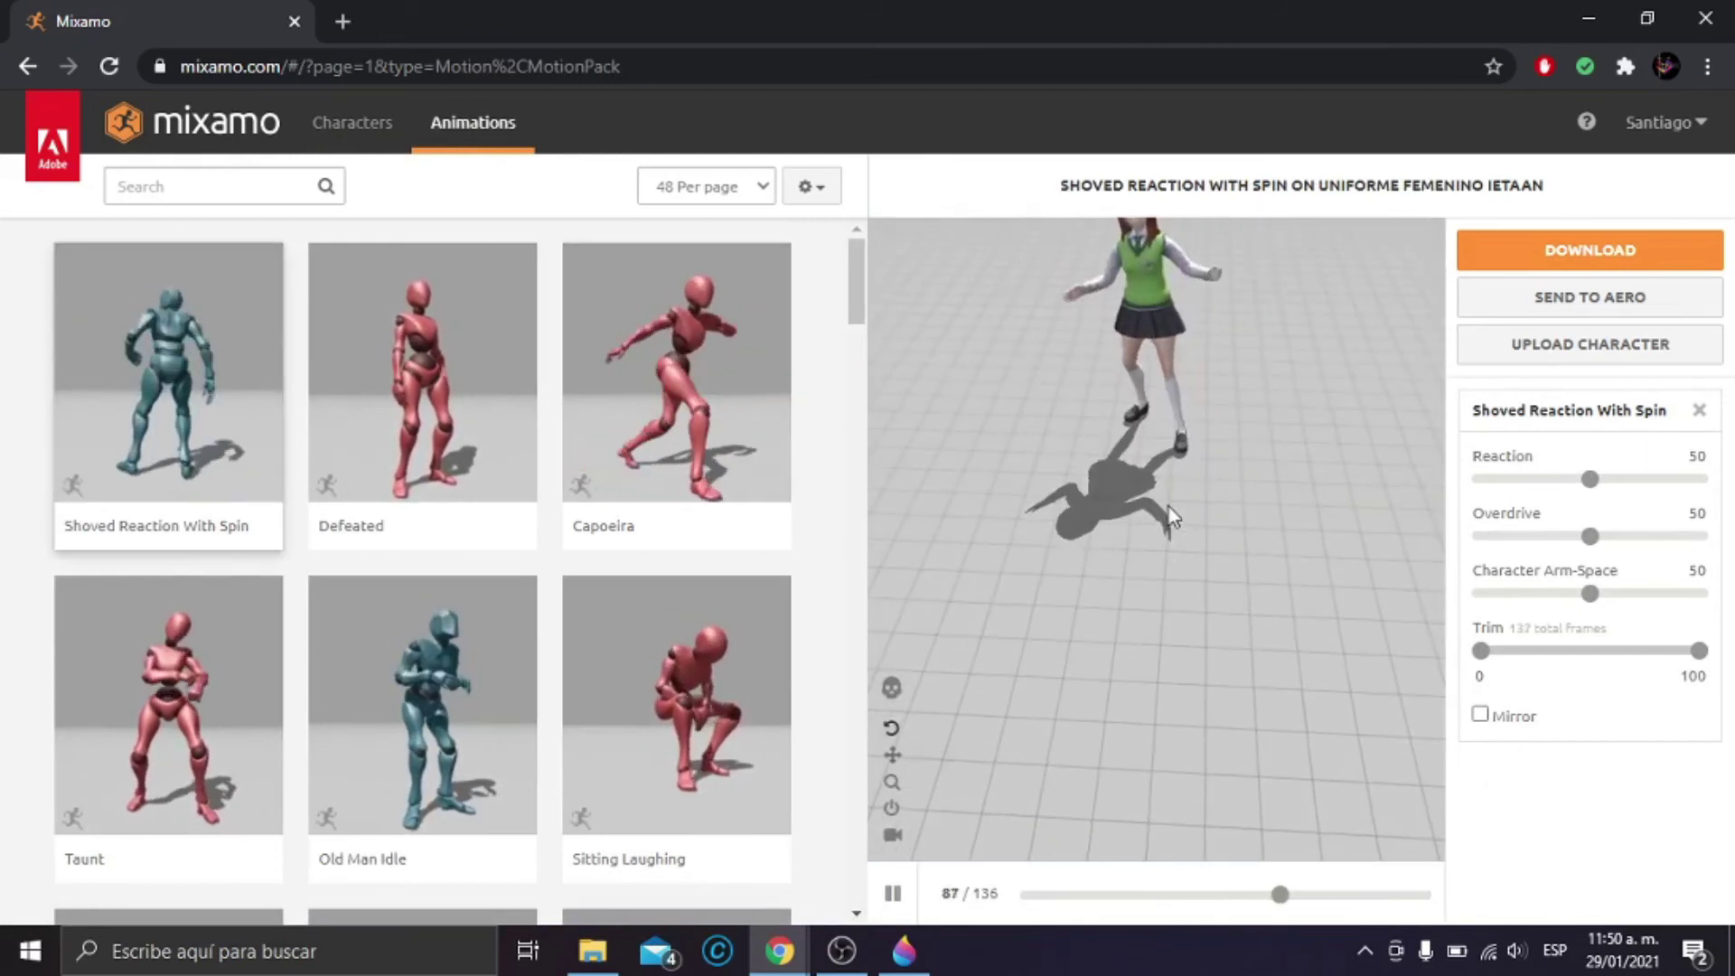
drag(1189, 466, 1190, 479)
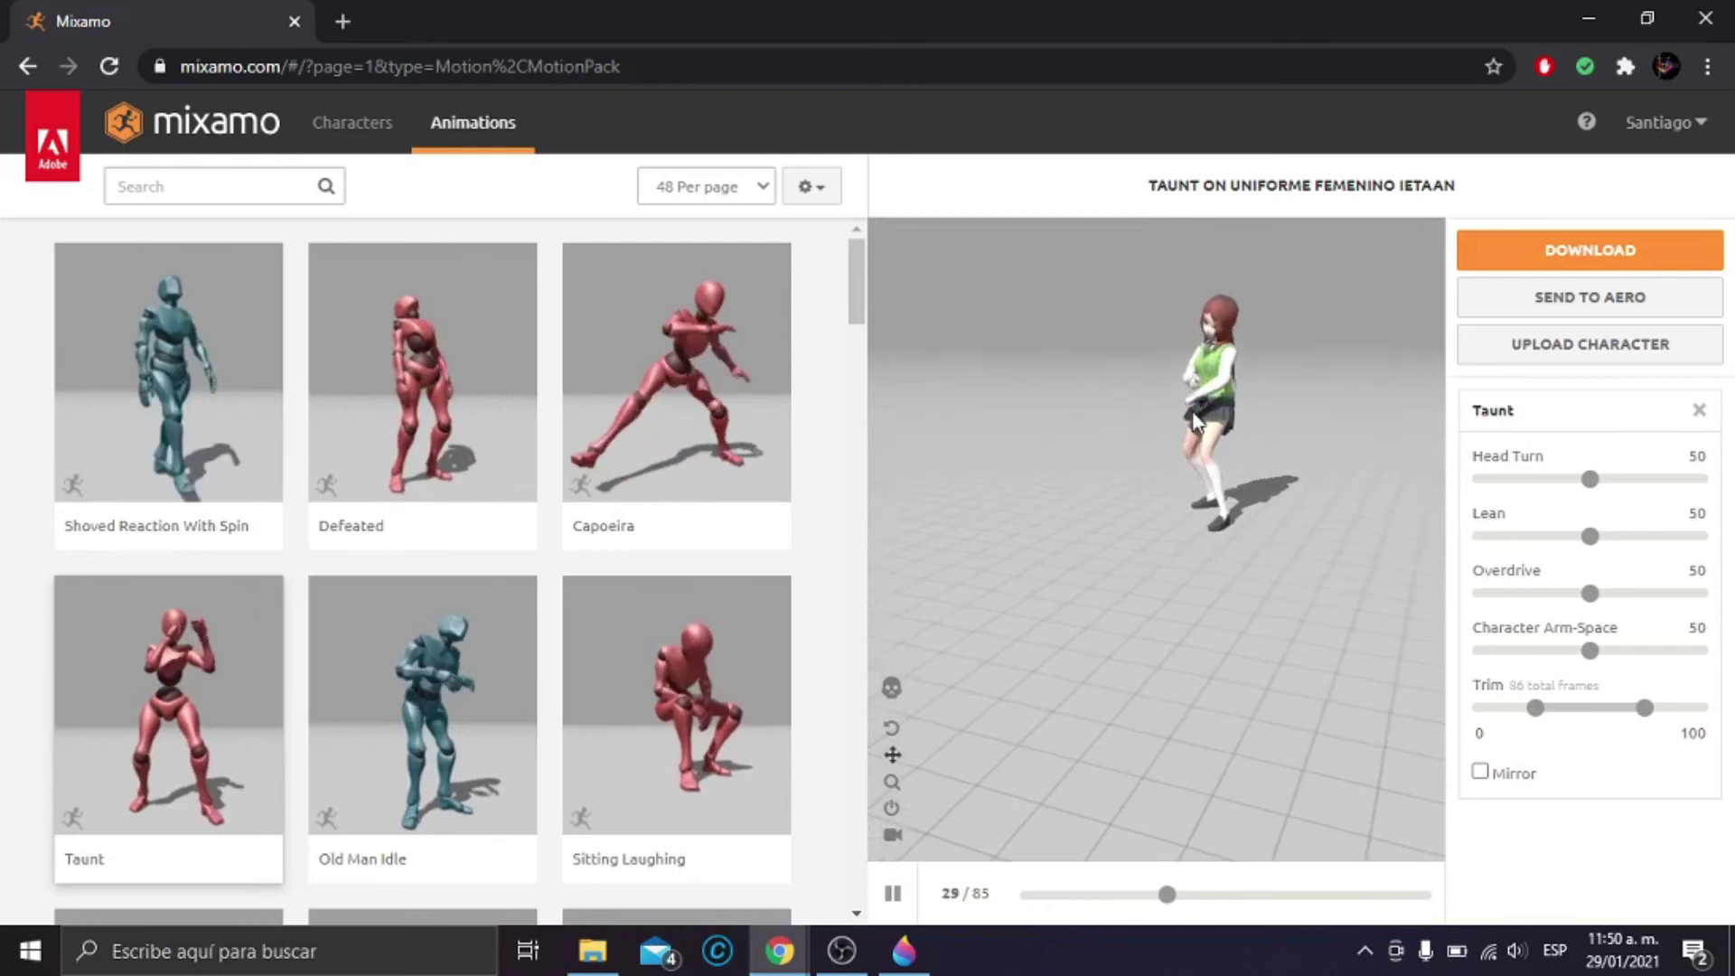
- Search 'run' and preview the Run and Running animations in place on the character
click(216, 184)
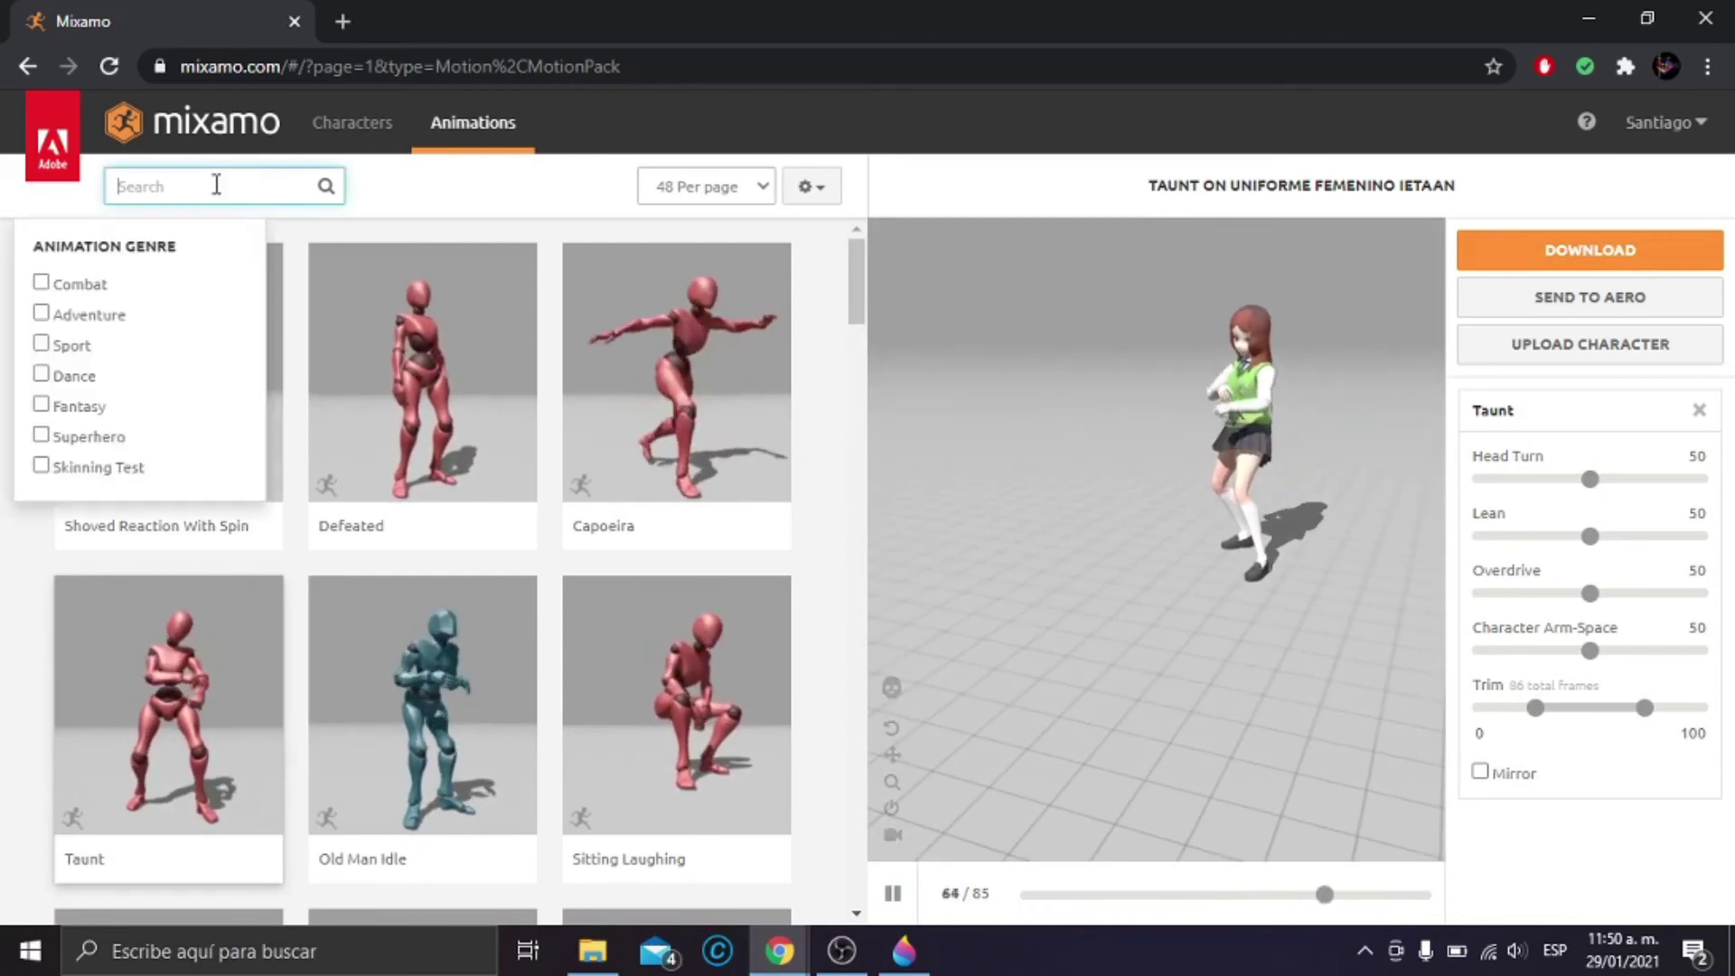
text(run)
key(Return)
click(676, 452)
click(1479, 697)
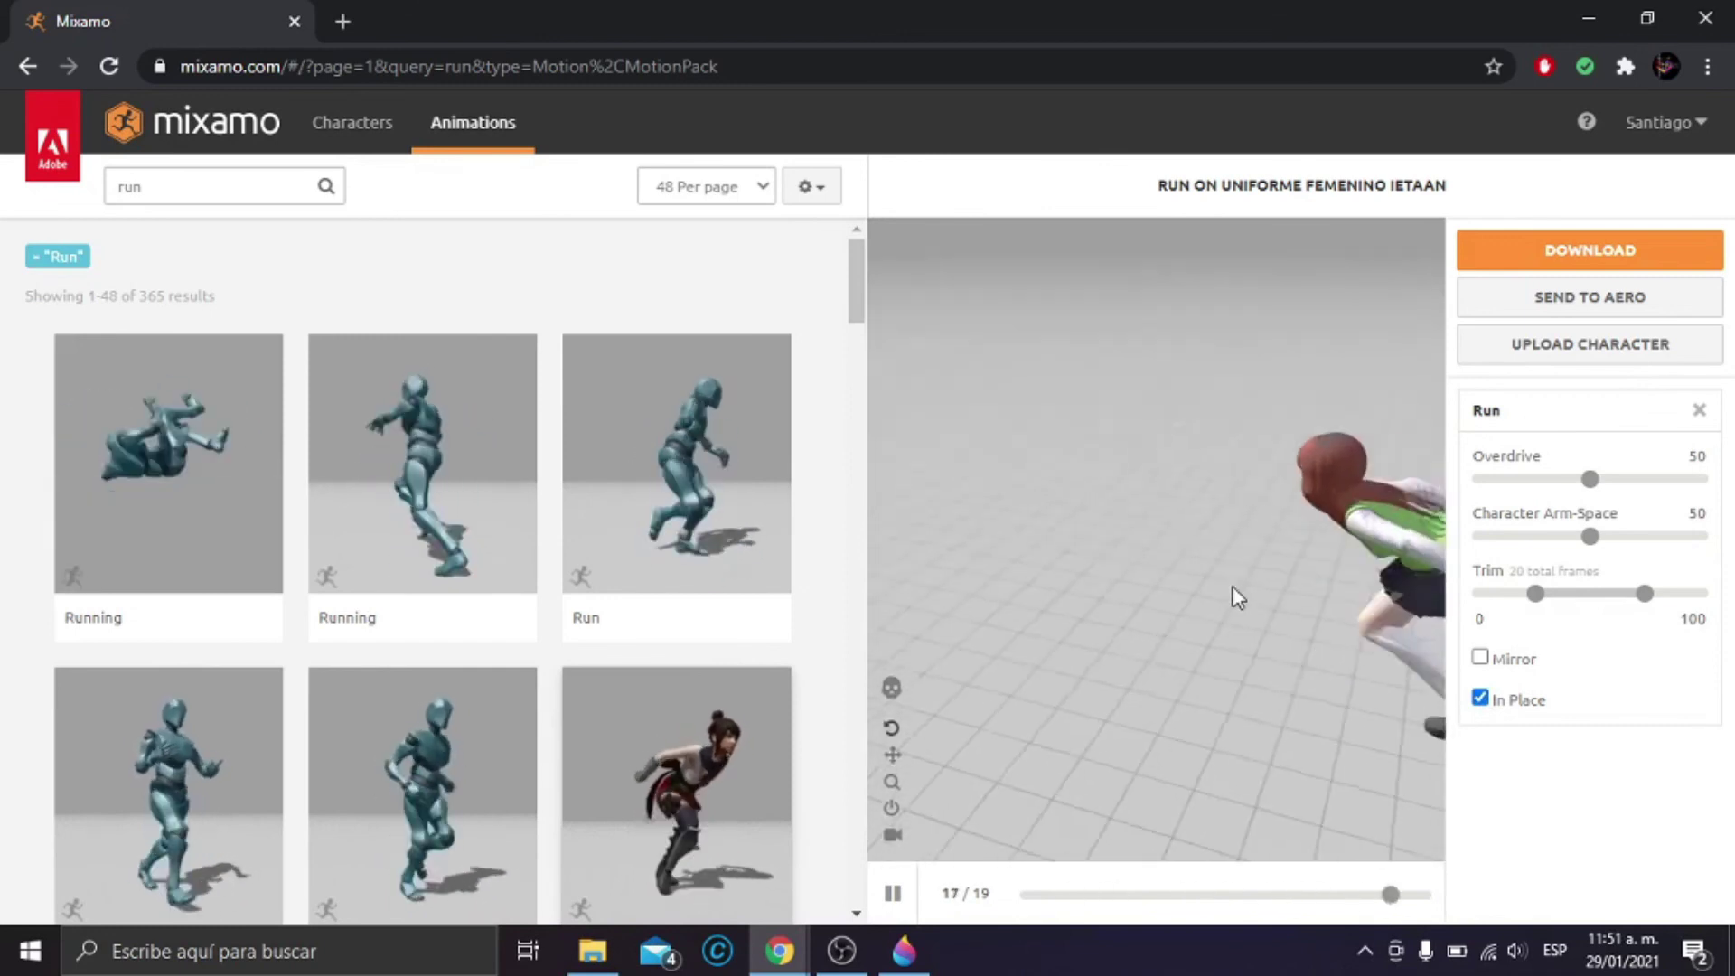
drag(1235, 596, 1414, 598)
scroll(226, 678, down, 4)
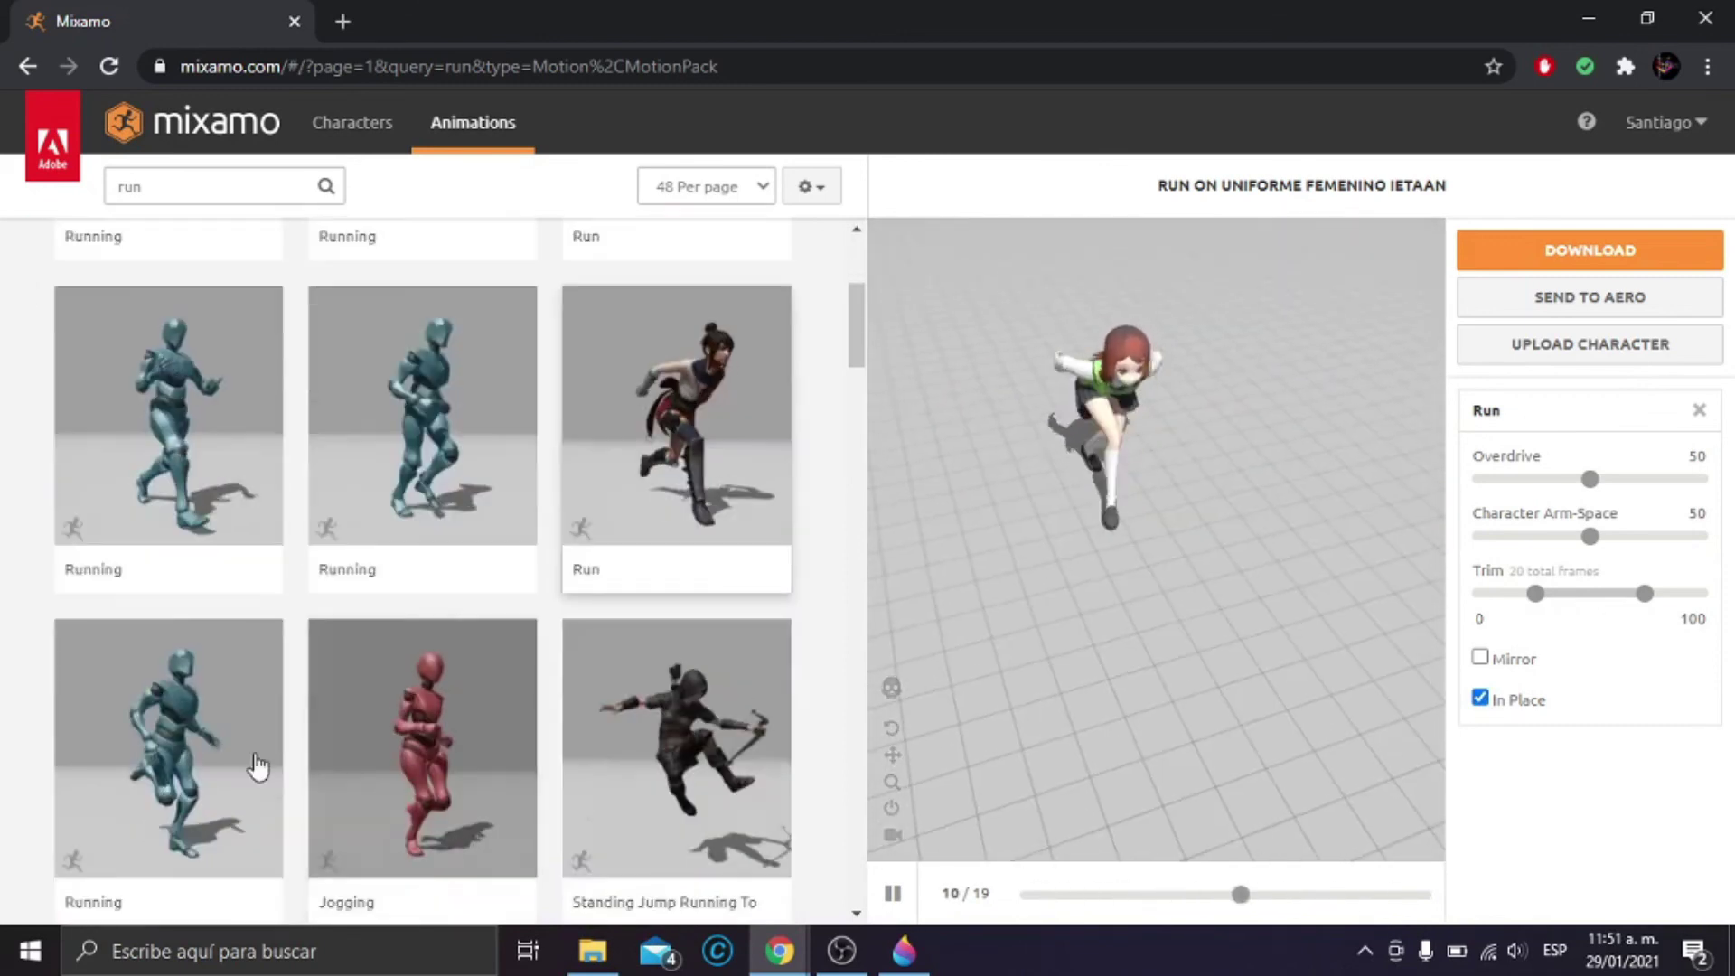
click(256, 762)
click(1479, 811)
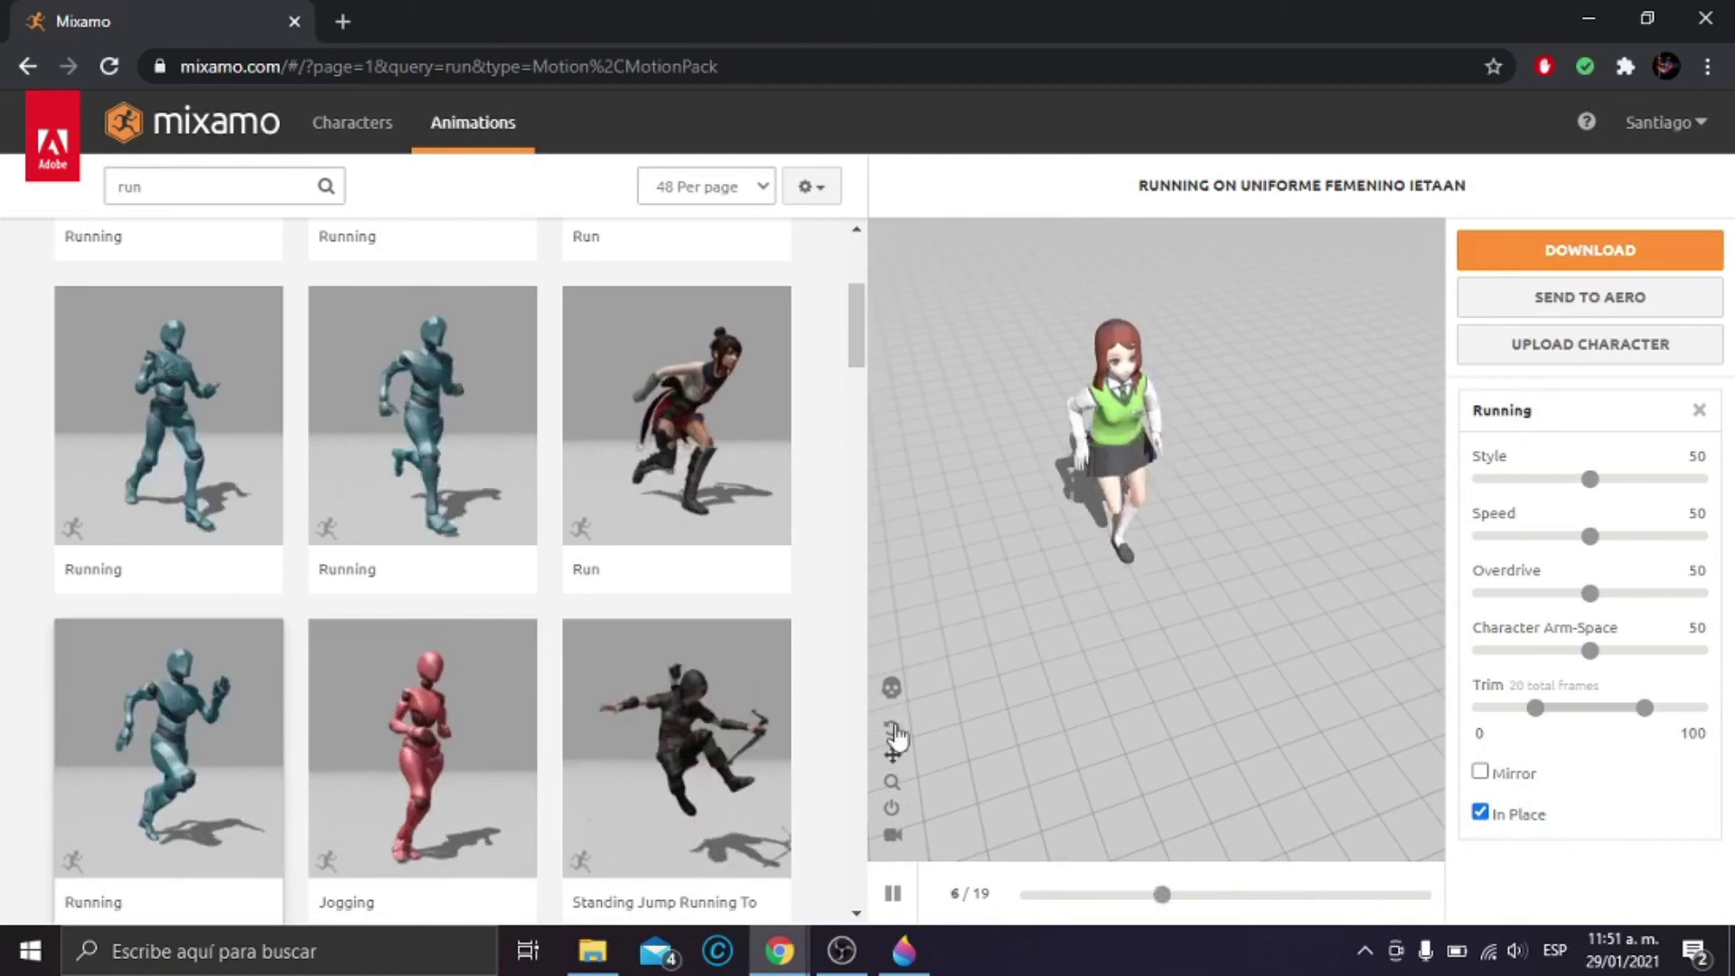
click(893, 728)
- Search 'jump', preview Jumping Down and Jump animations, and keep the jump in place
click(188, 189)
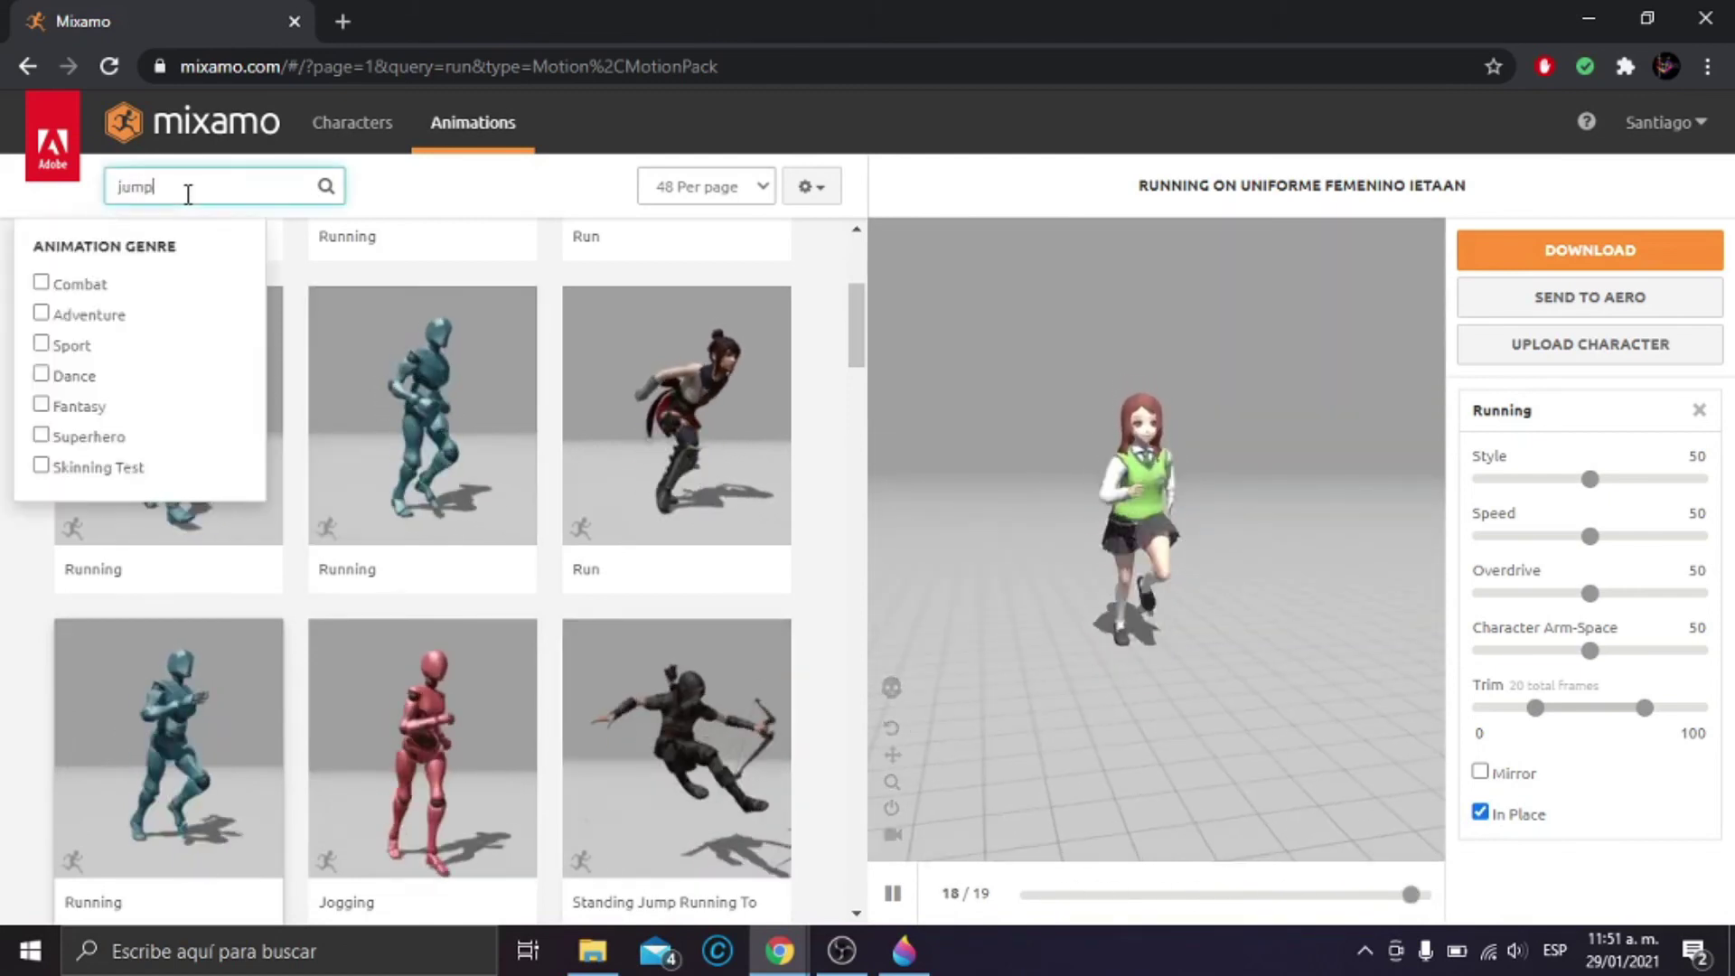
key(Return)
click(213, 513)
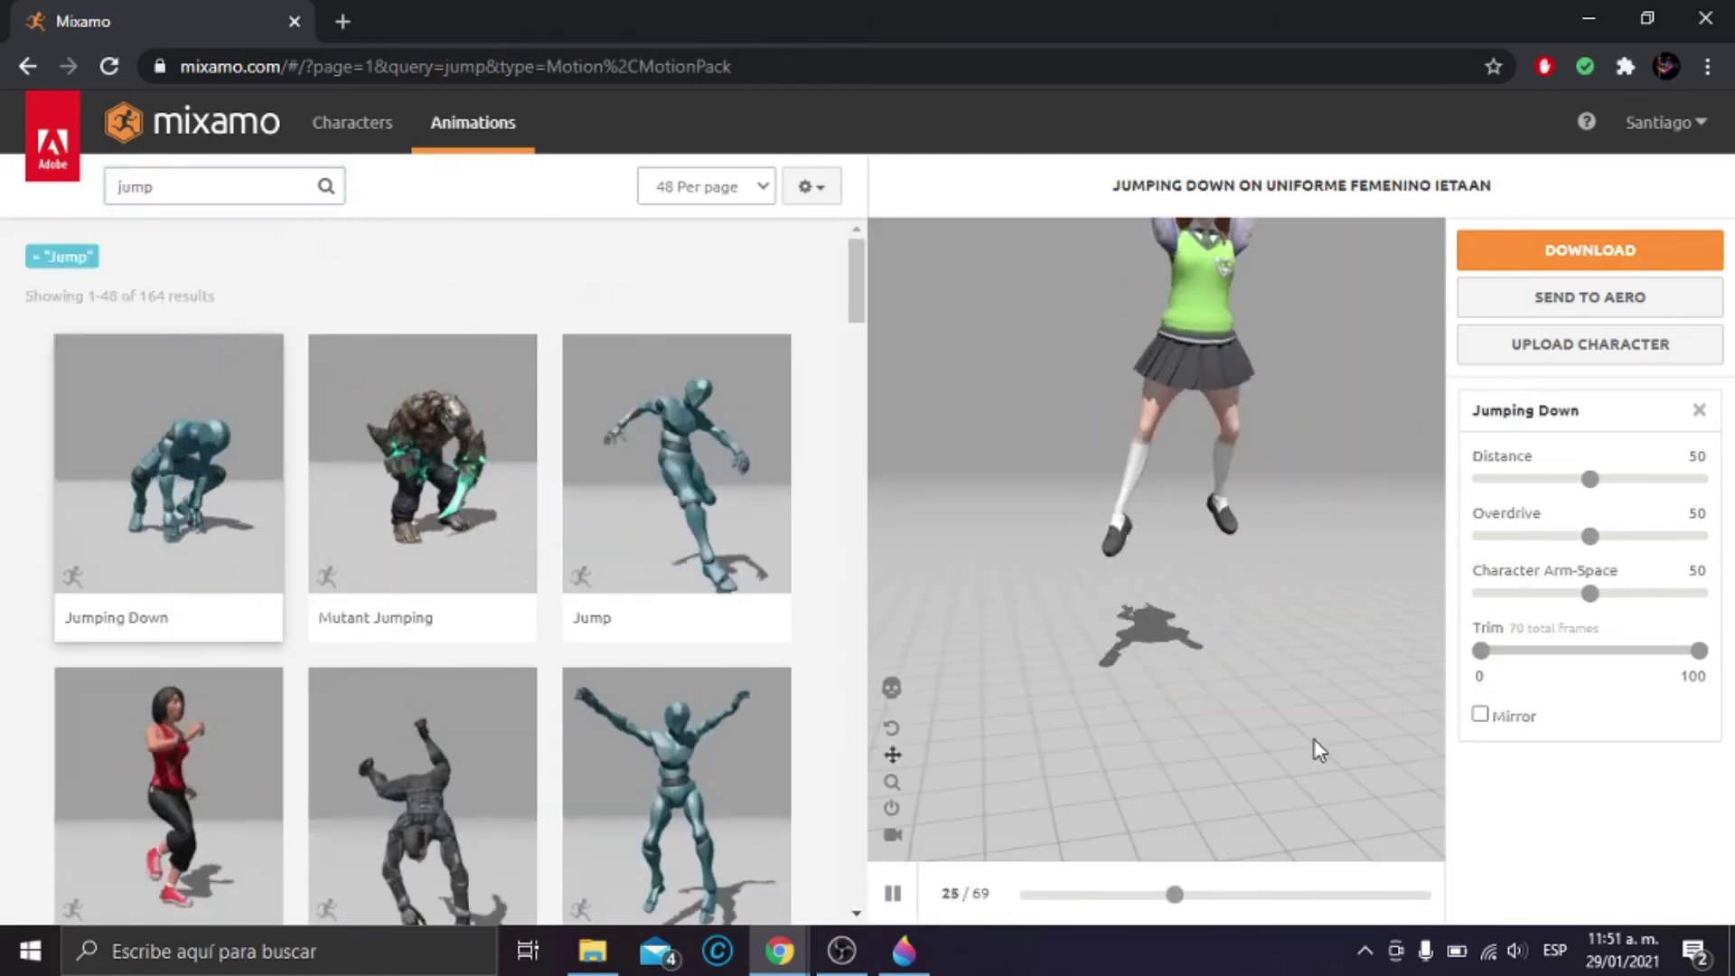
scroll(608, 689, down, 10)
scroll(511, 701, down, 3)
scroll(470, 777, down, 3)
click(461, 790)
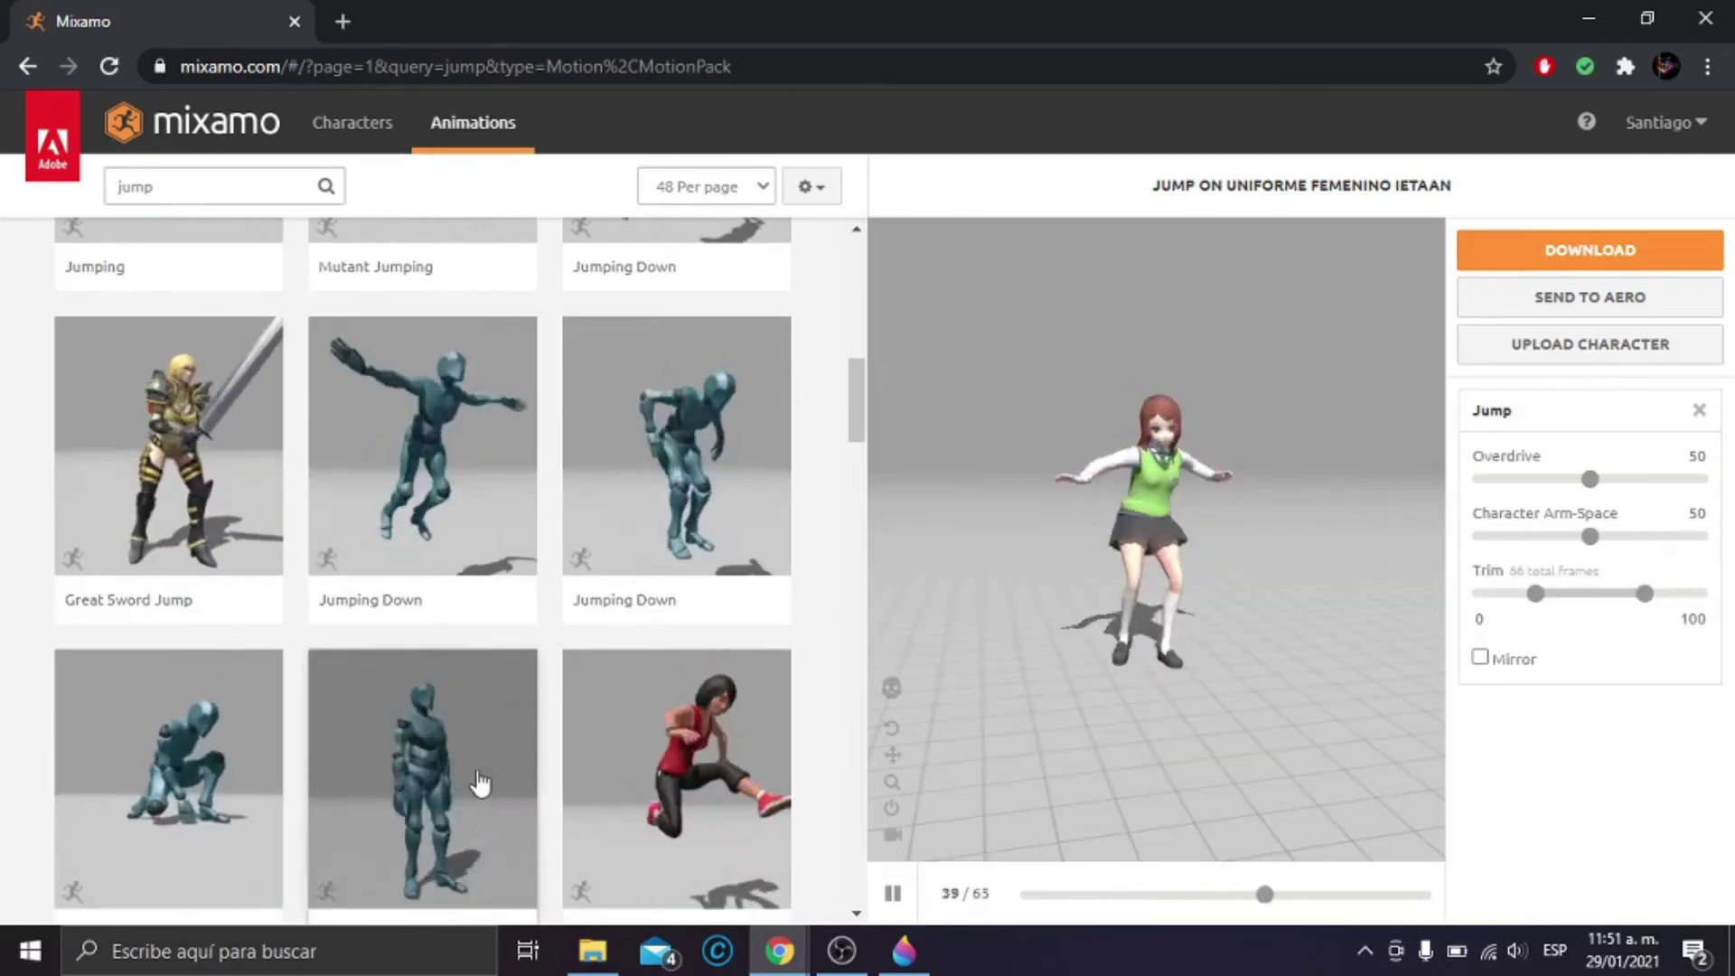
scroll(479, 782, down, 4)
click(675, 407)
click(1479, 697)
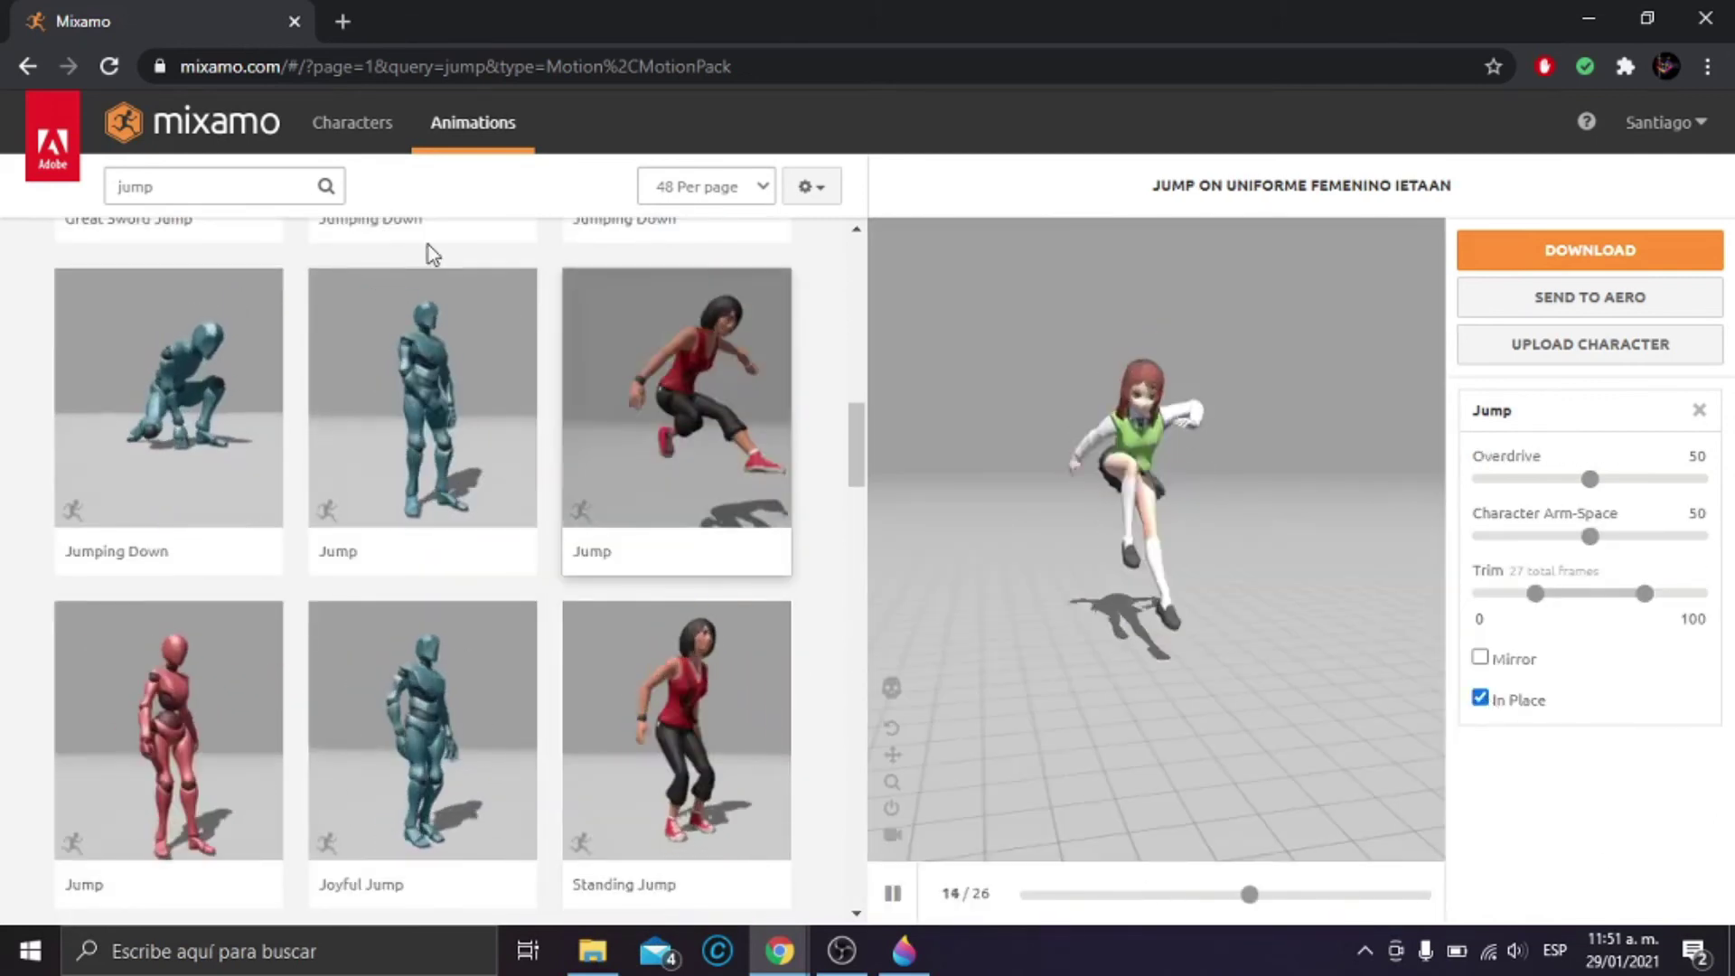
- Search for idle animations and preview an Idle animation on the character
double_click(228, 187)
text(i)
click(632, 515)
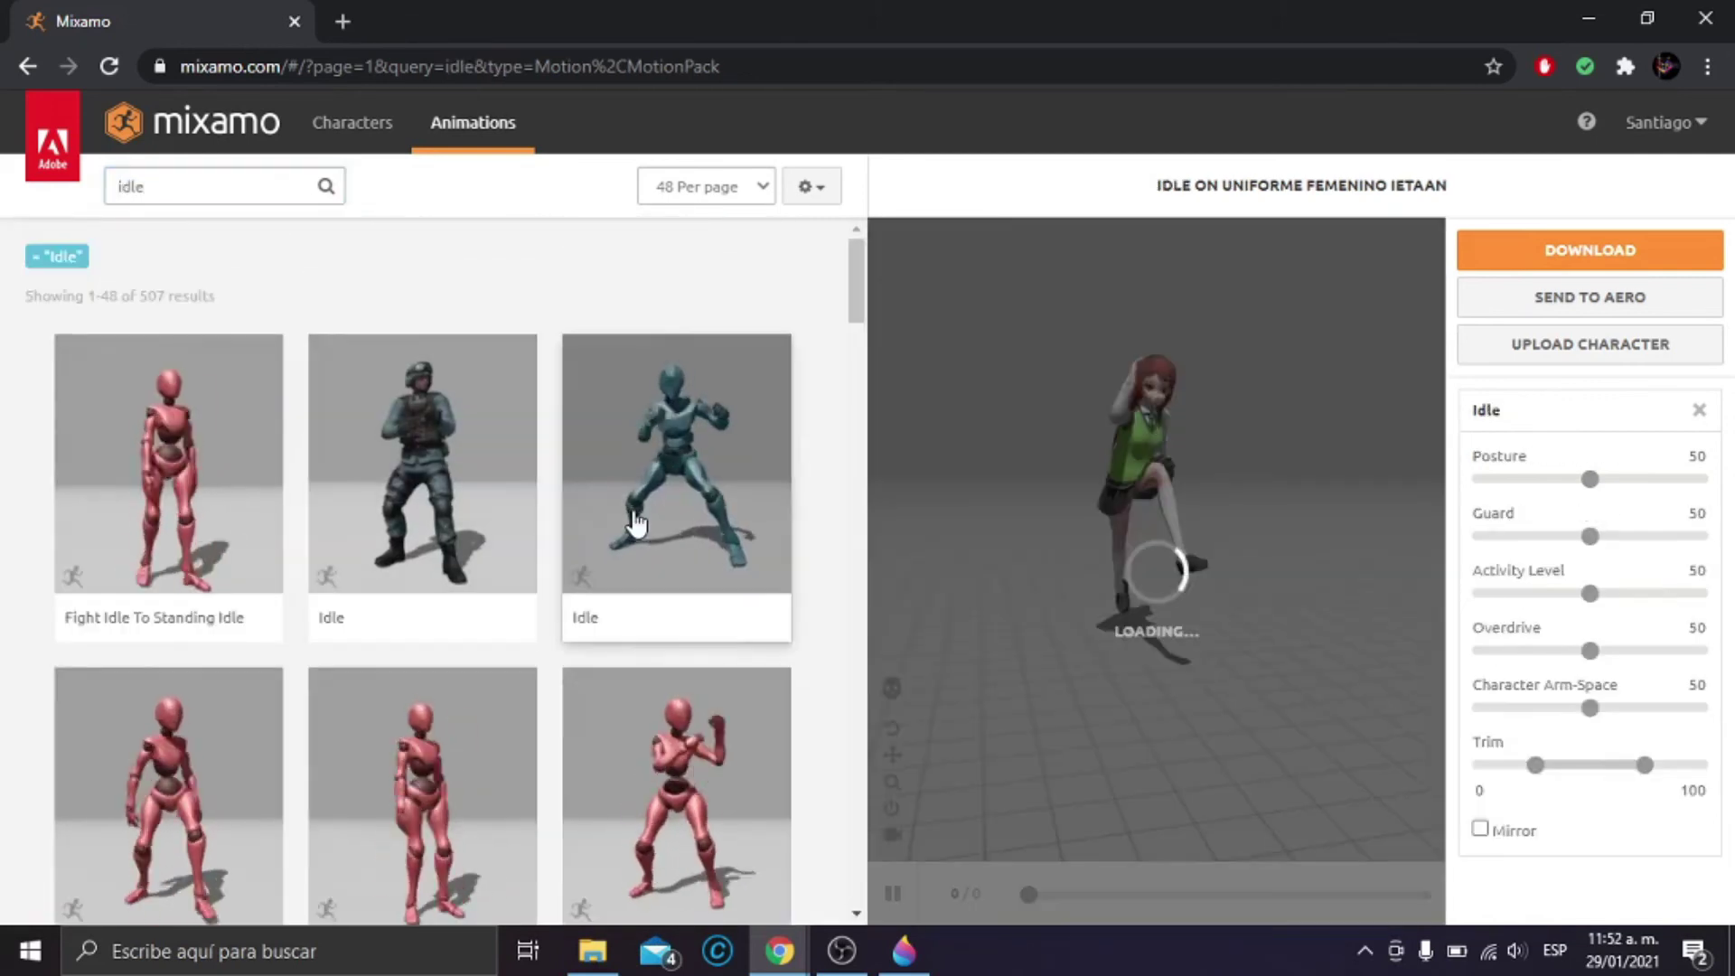
scroll(479, 596, down, 4)
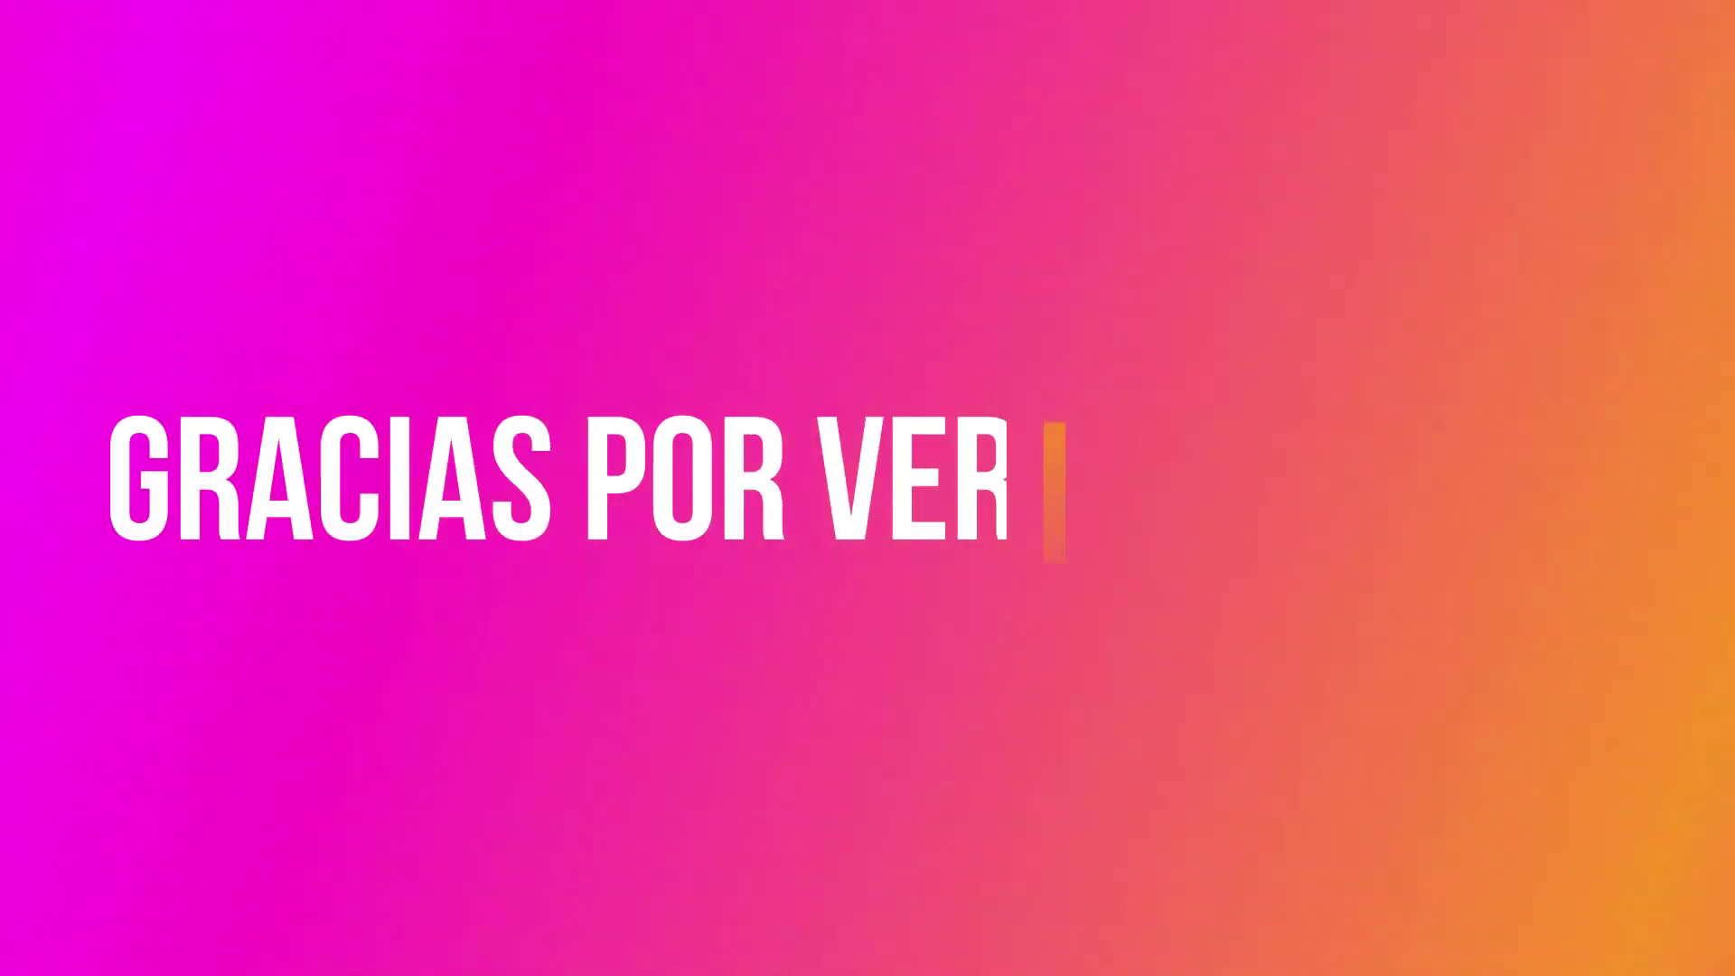